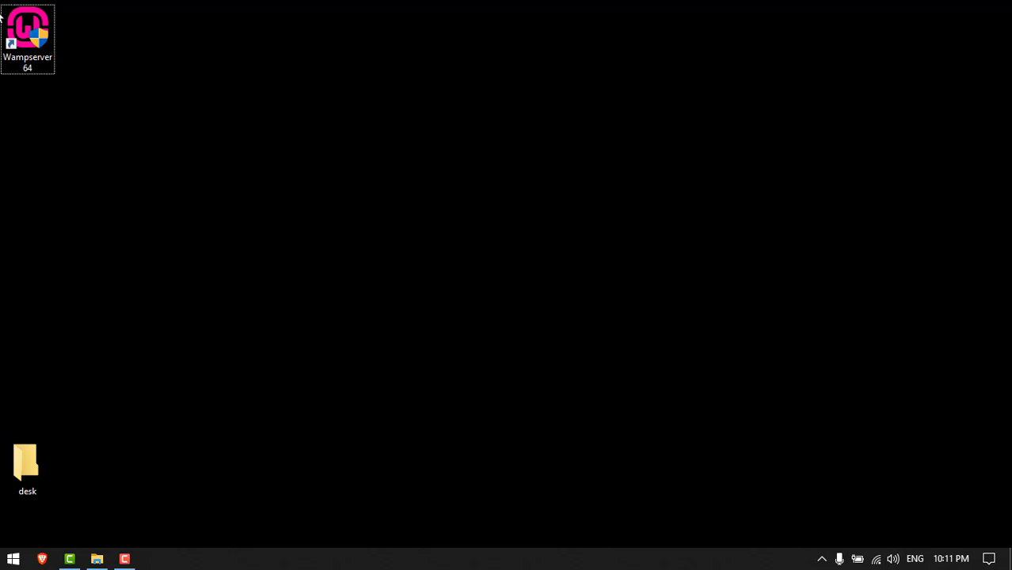
Start Wampserver and open its www directory in a file window.
double_click(13, 29)
click(840, 559)
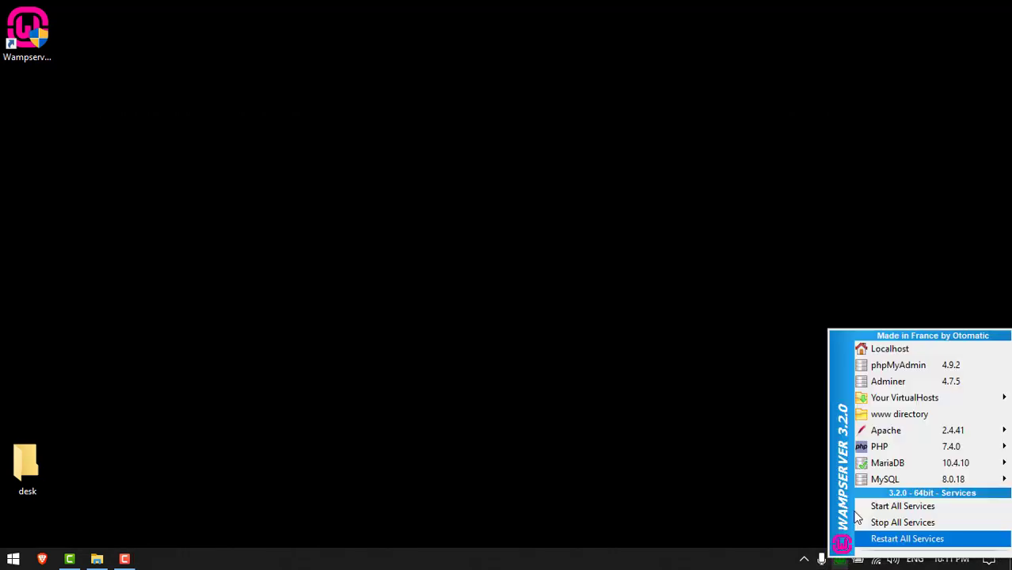
click(884, 418)
click(665, 10)
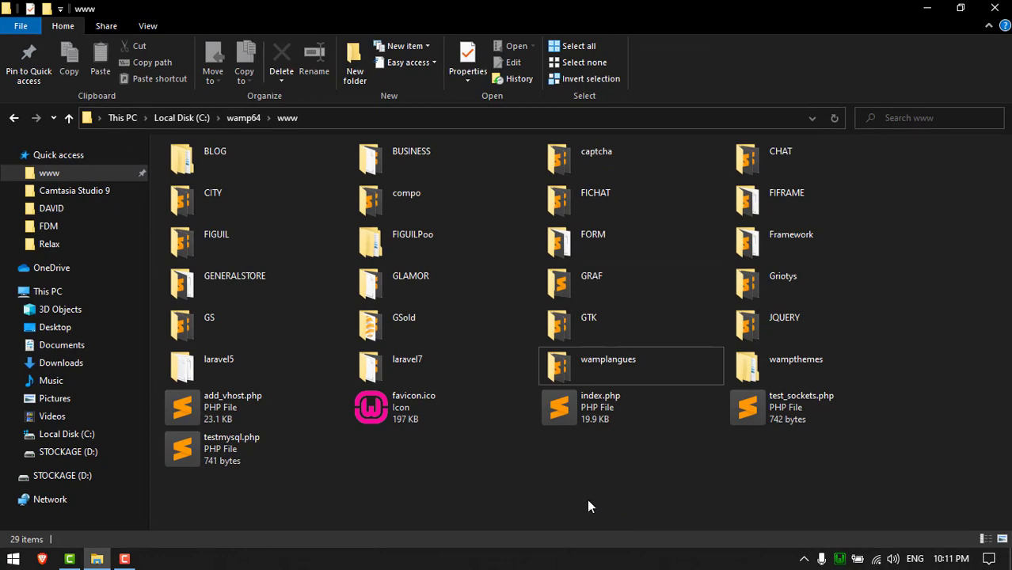
Create a new folder named tuto in the www directory.
right_click(481, 475)
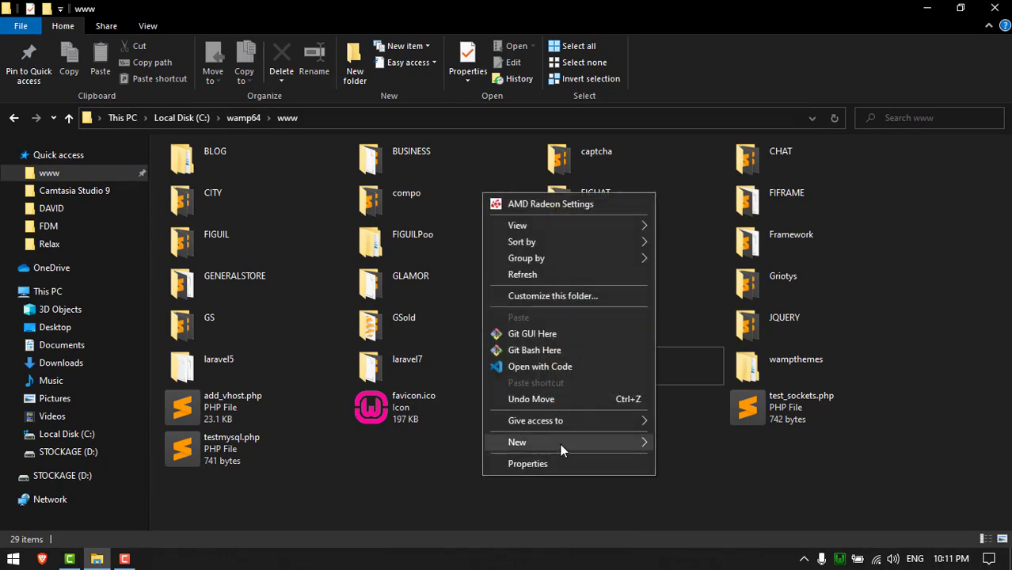
mouse_move(560, 443)
click(705, 76)
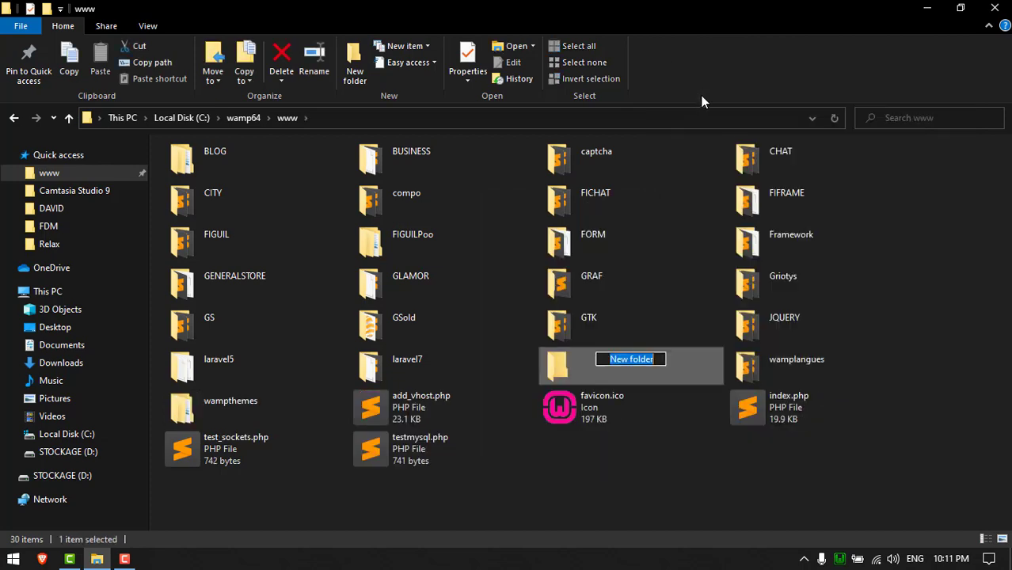
text(tuto)
key(Return)
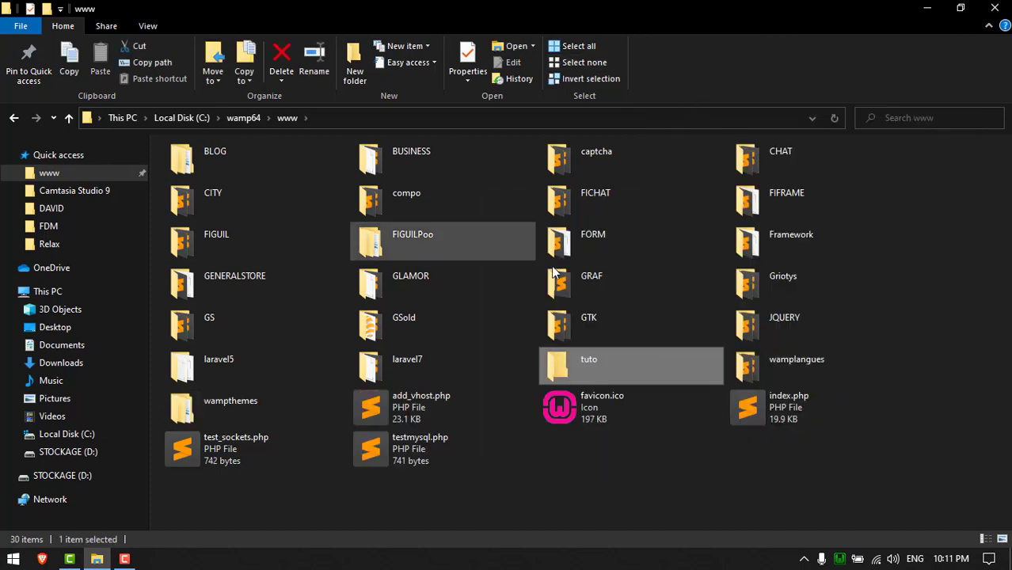
Create a new text document inside the tuto folder and name it index.php, accepting the extension change.
double_click(638, 361)
right_click(448, 294)
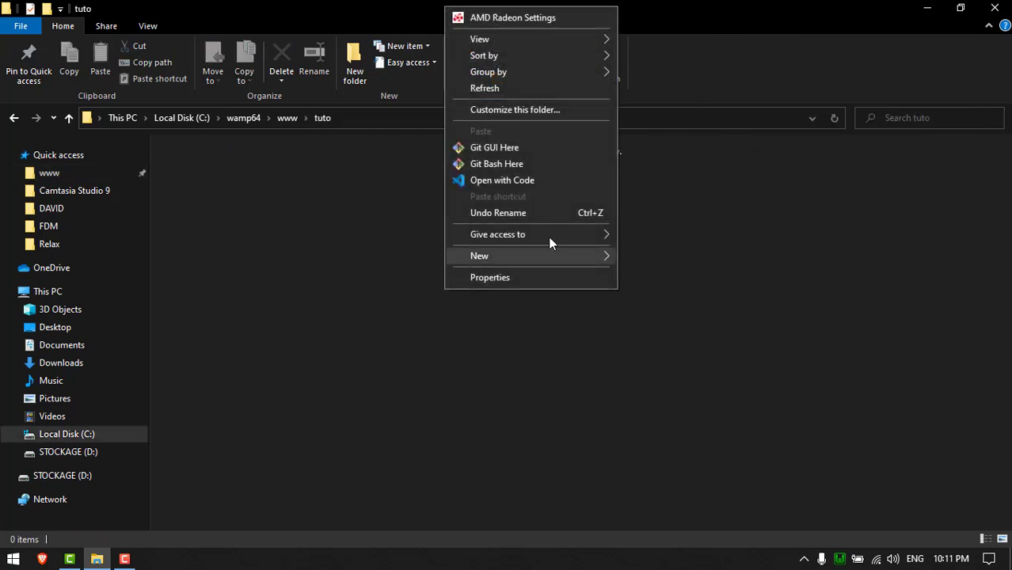
mouse_move(549, 255)
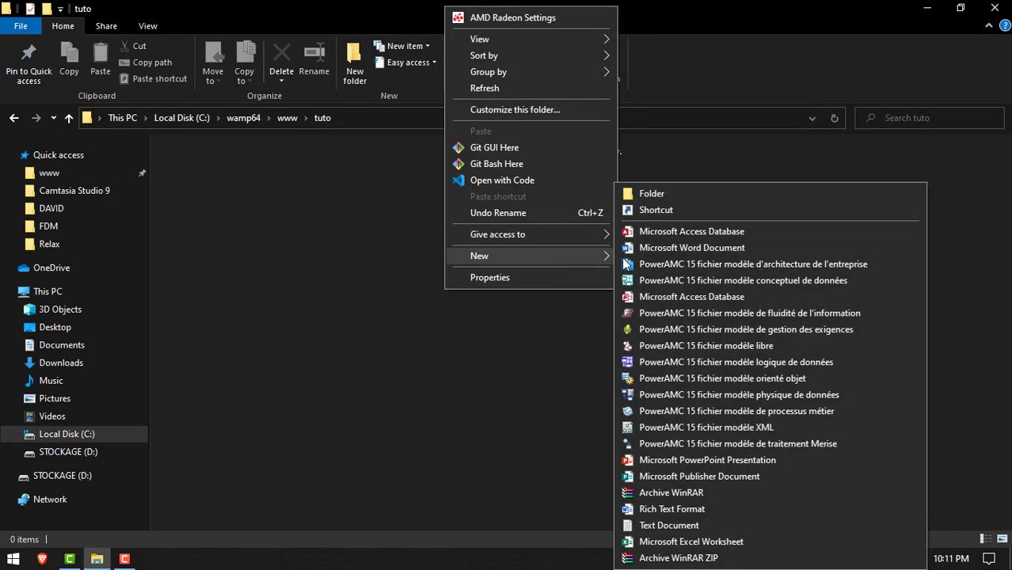
click(675, 525)
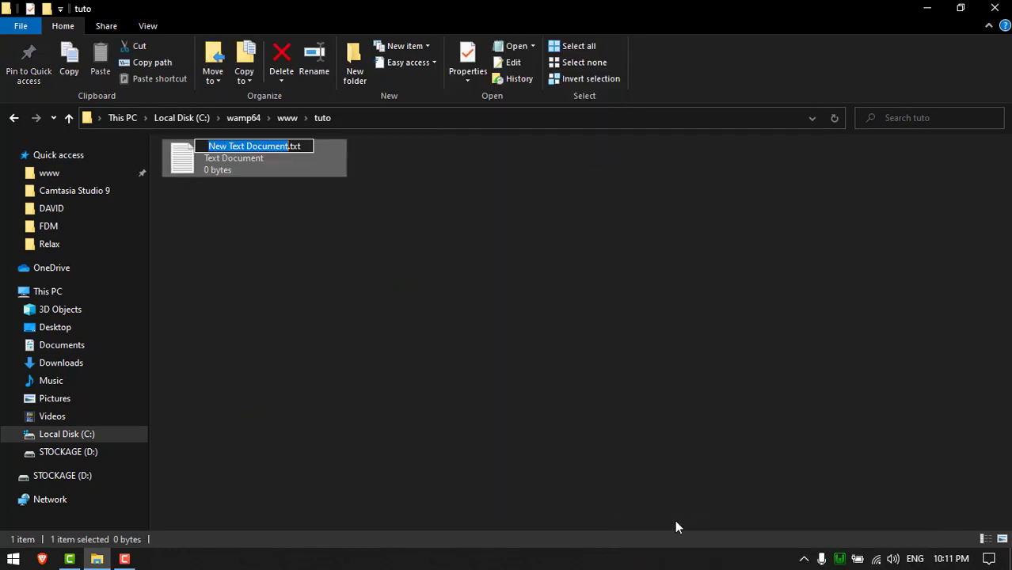
key(ctrl+a)
key(BackSpace)
text(index.)
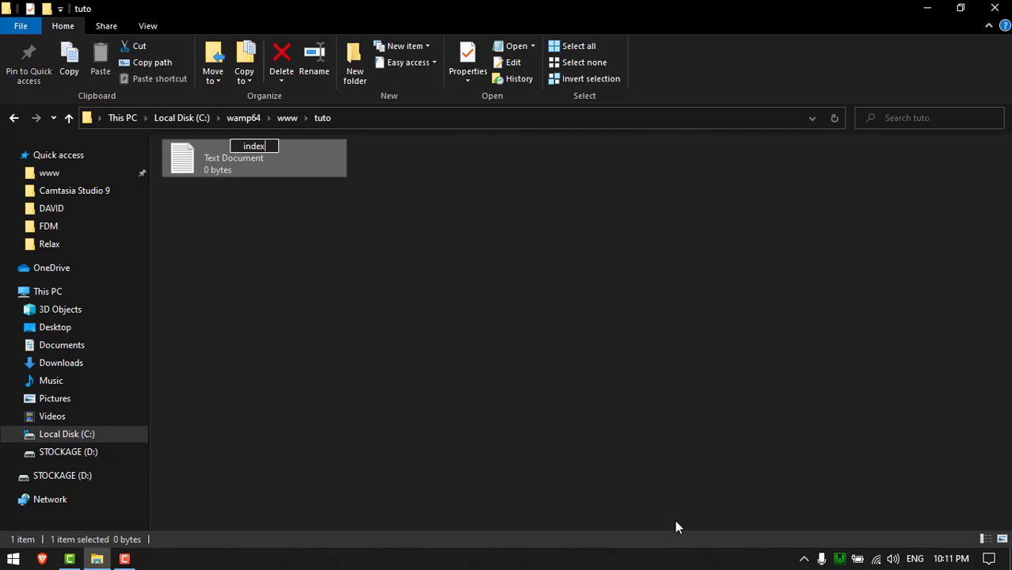
text(php)
key(Return)
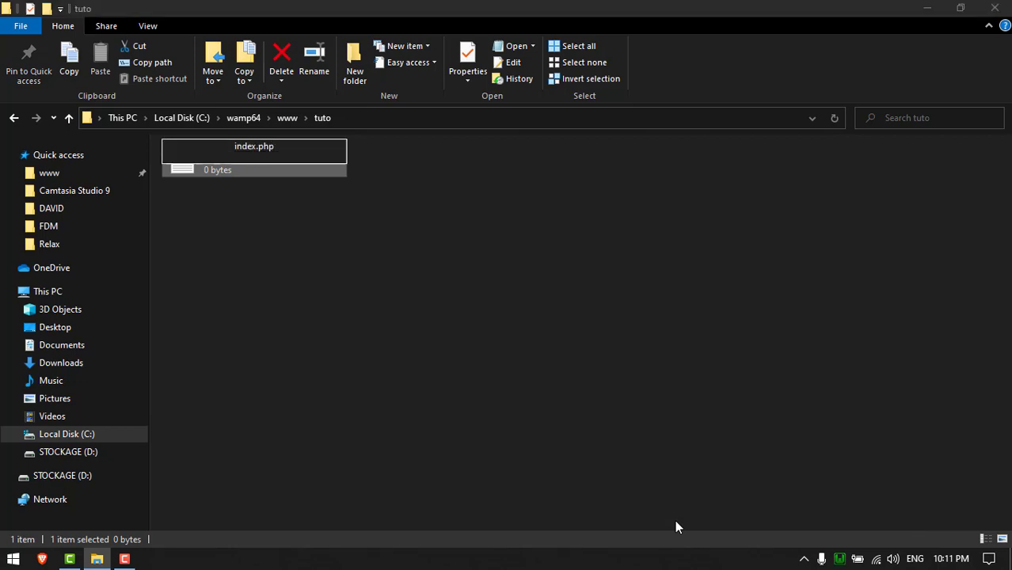
click(562, 286)
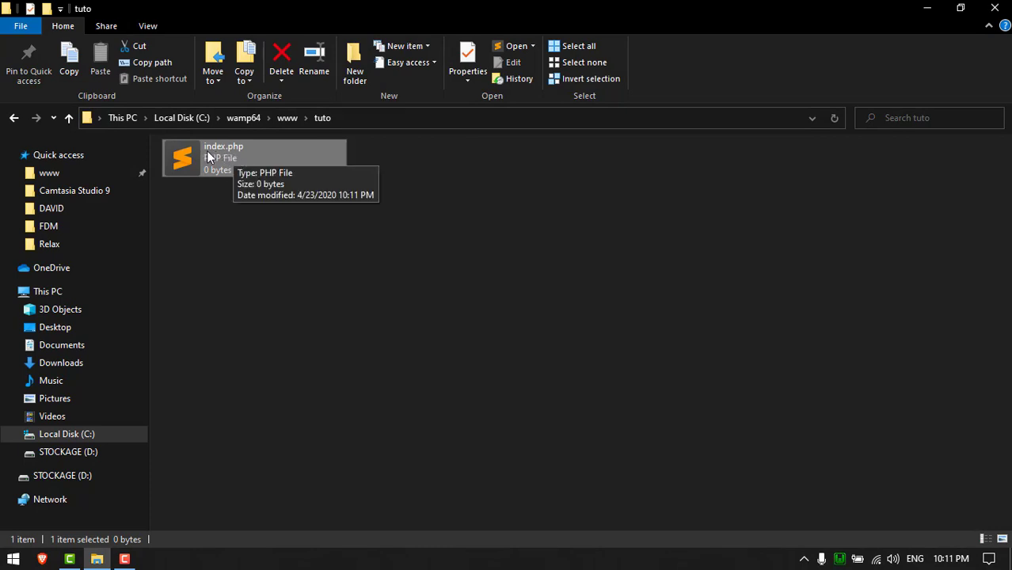
Open index.php in Sublime Text and insert the HTML page skeleton, with nothing before the DOCTYPE.
click(604, 228)
click(236, 157)
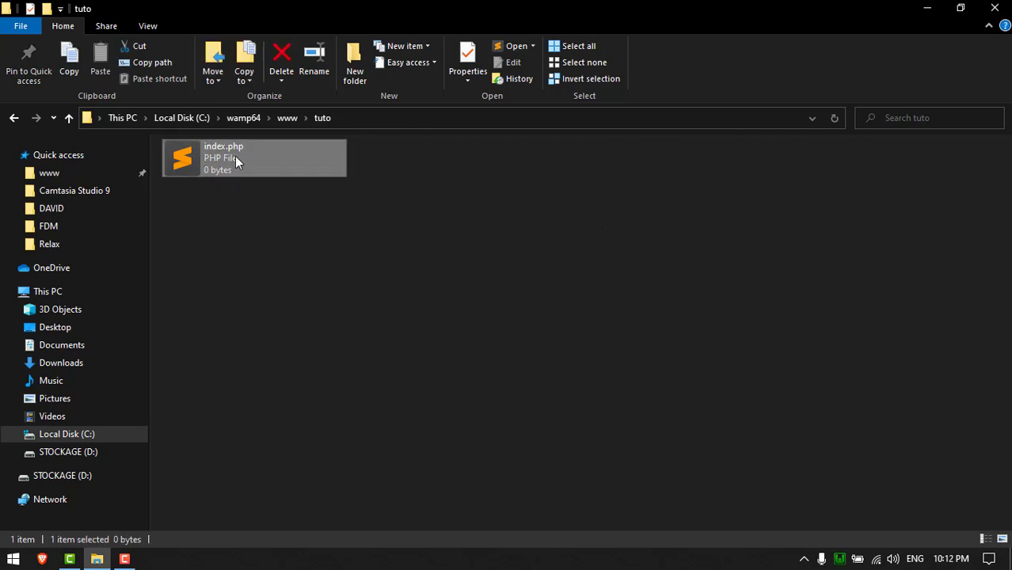
double_click(253, 156)
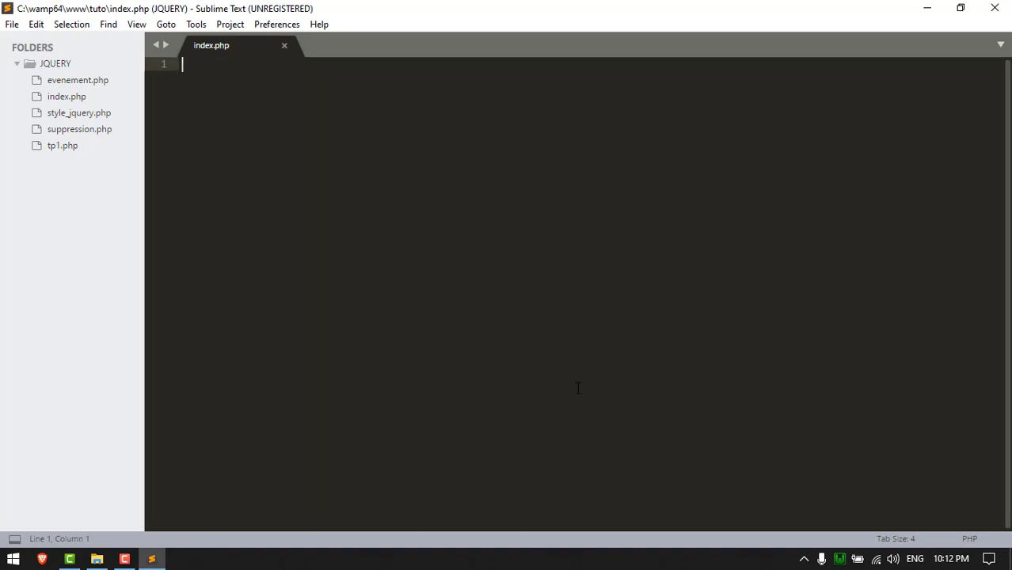
text(.htm)
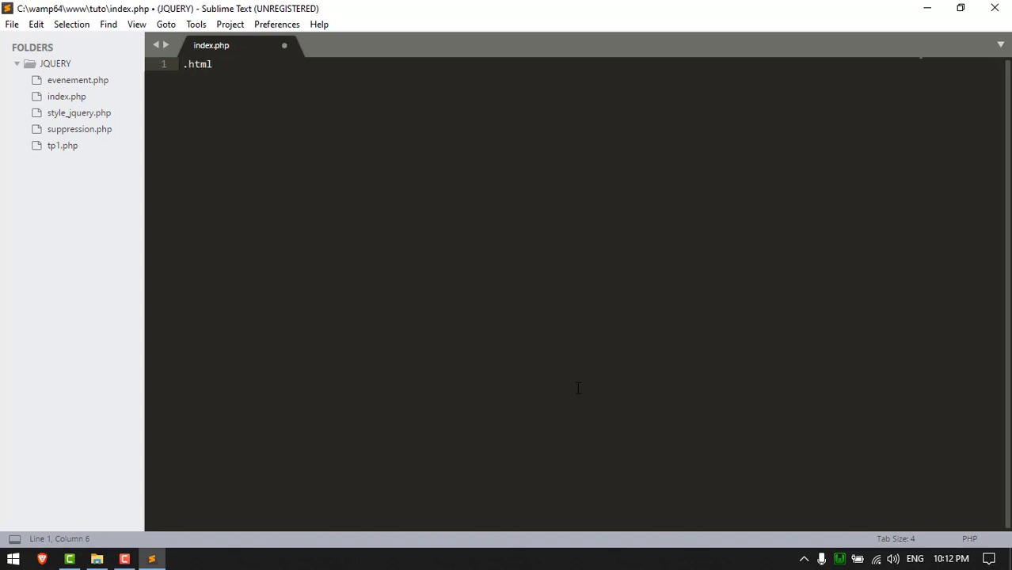
text(l)
key(Tab)
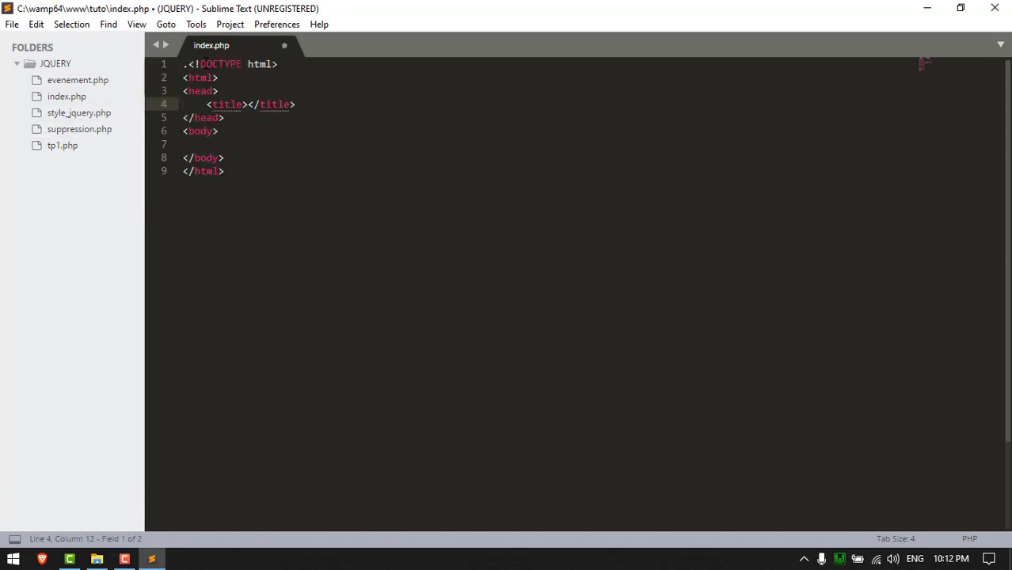
click(188, 65)
key(BackSpace)
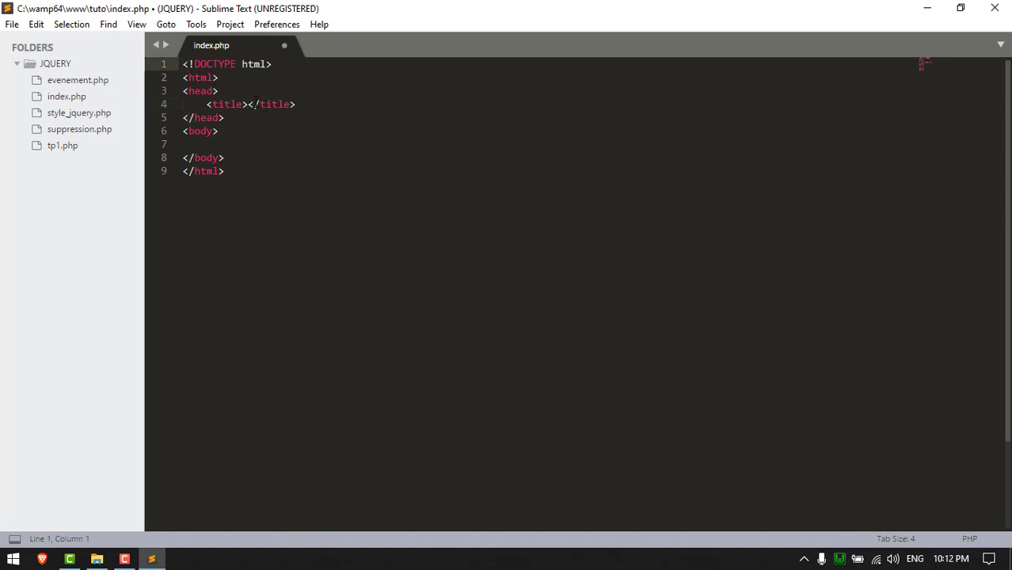
Set the page title to "Titre TUTO" and place the cursor on the empty line in the body.
click(248, 105)
text(Ti)
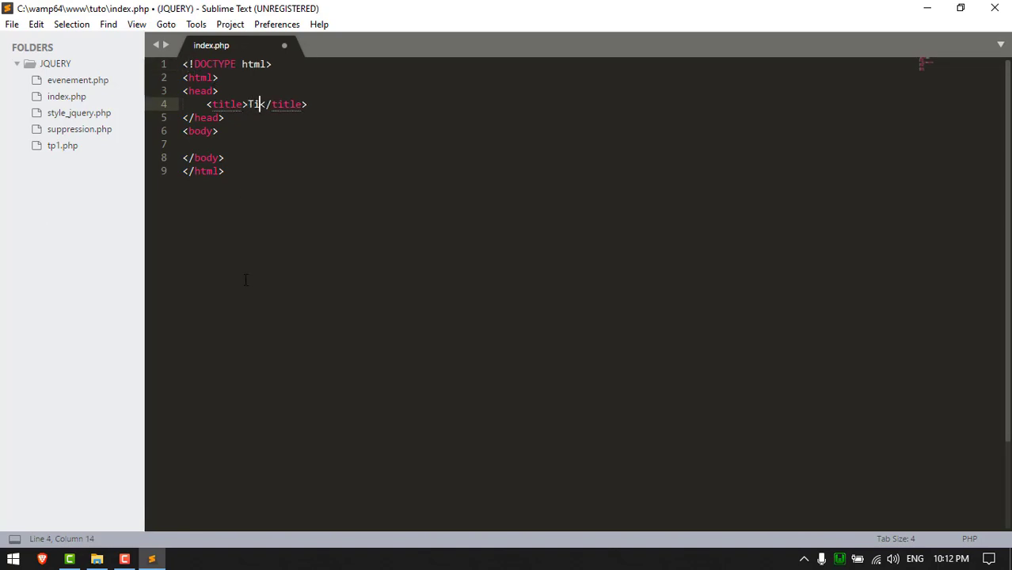
text(tre T)
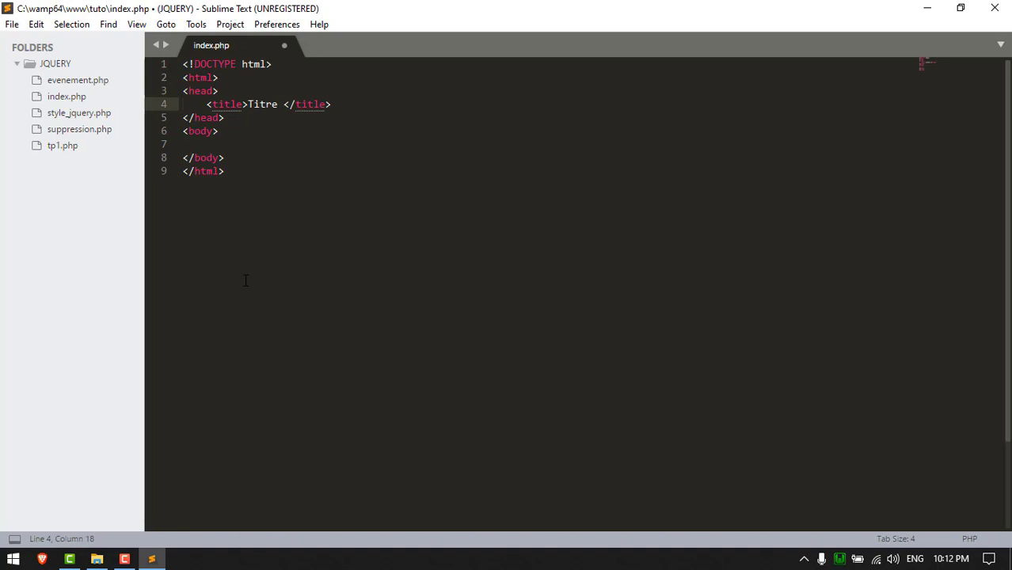
text(UTTO)
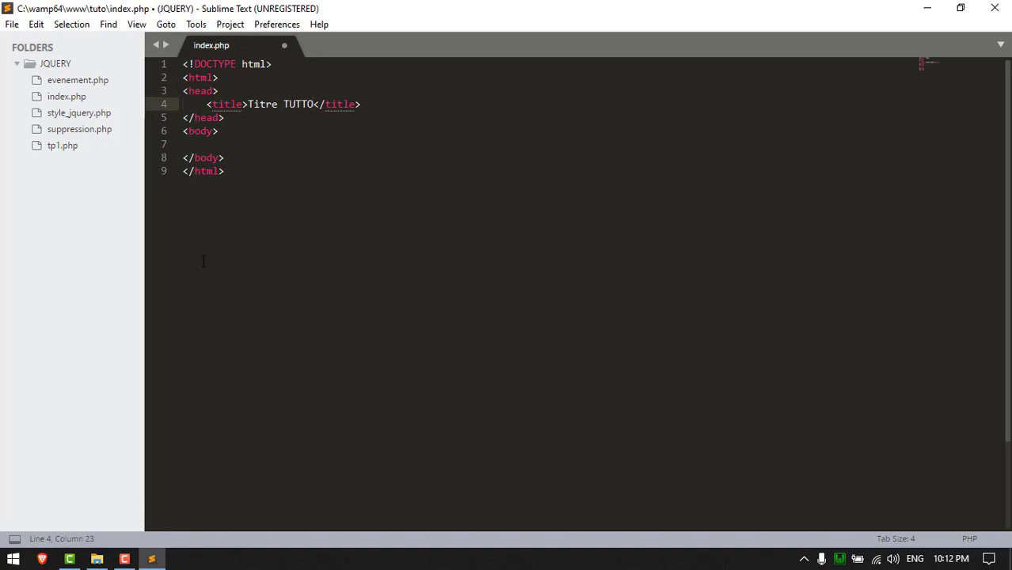
key(Left)
key(BackSpace)
click(232, 144)
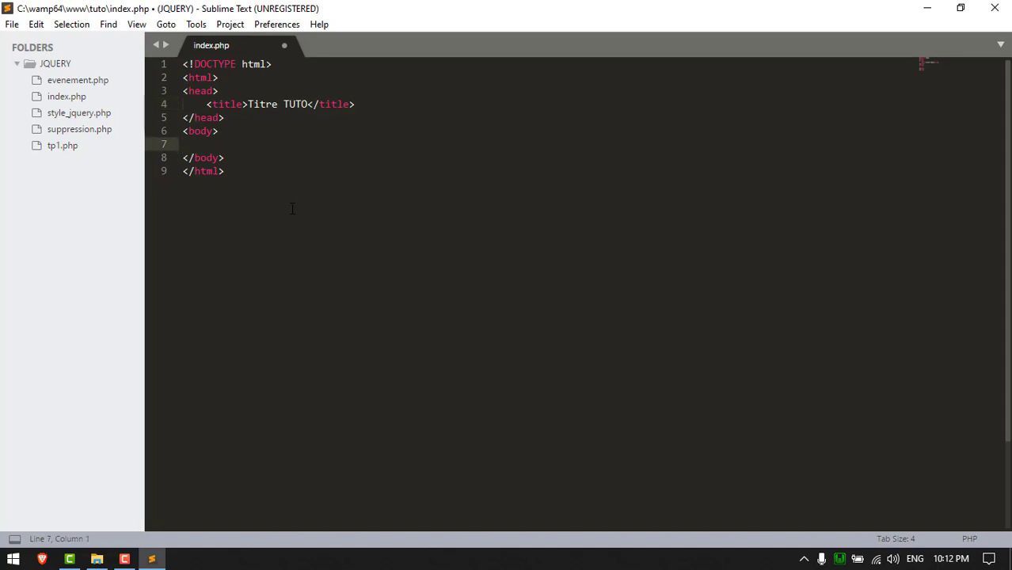
text(Notre)
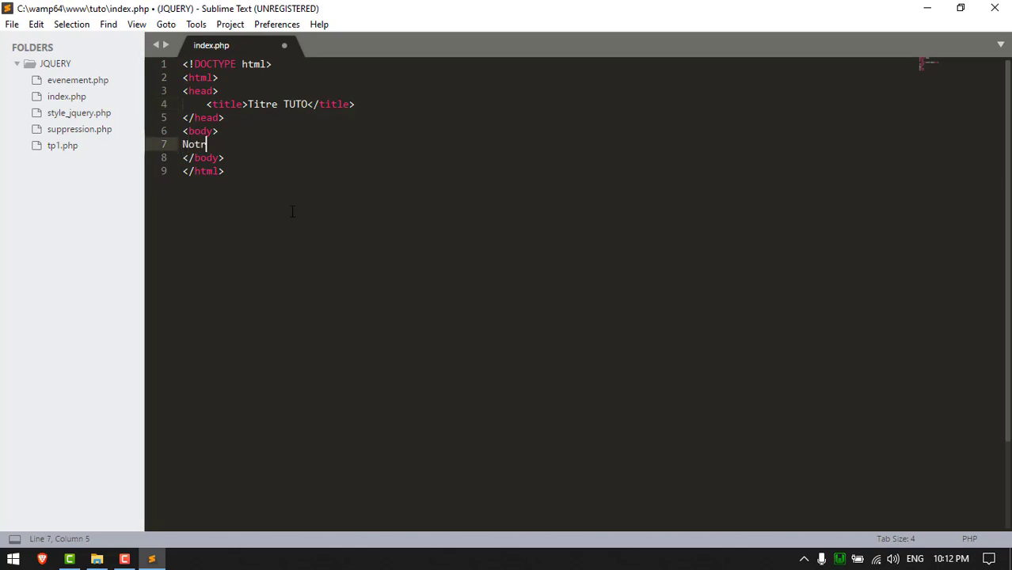
key(BackSpace)
key(BackSpace)
key(BackSpace)
key(BackSpace)
key(BackSpace)
Add an h1 heading reading "Notre page du tuto wamp" to the body and save index.php.
text(<h1)
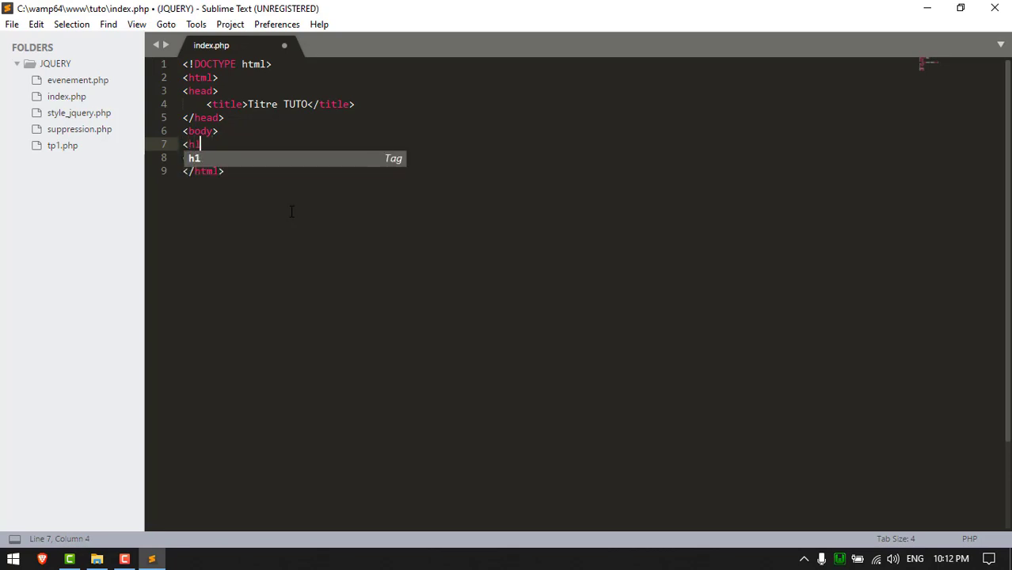
key(Return)
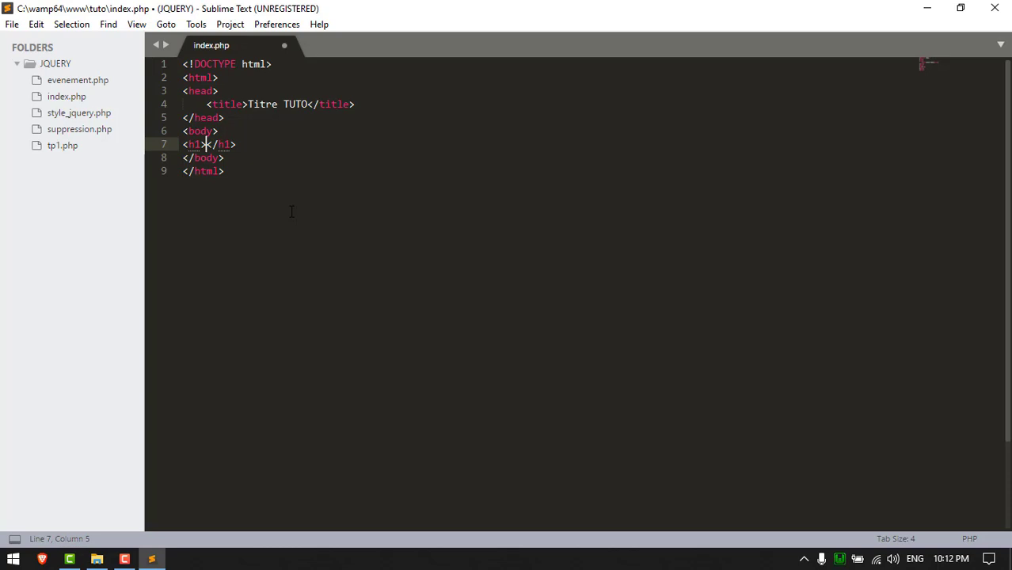
text(Notre page du )
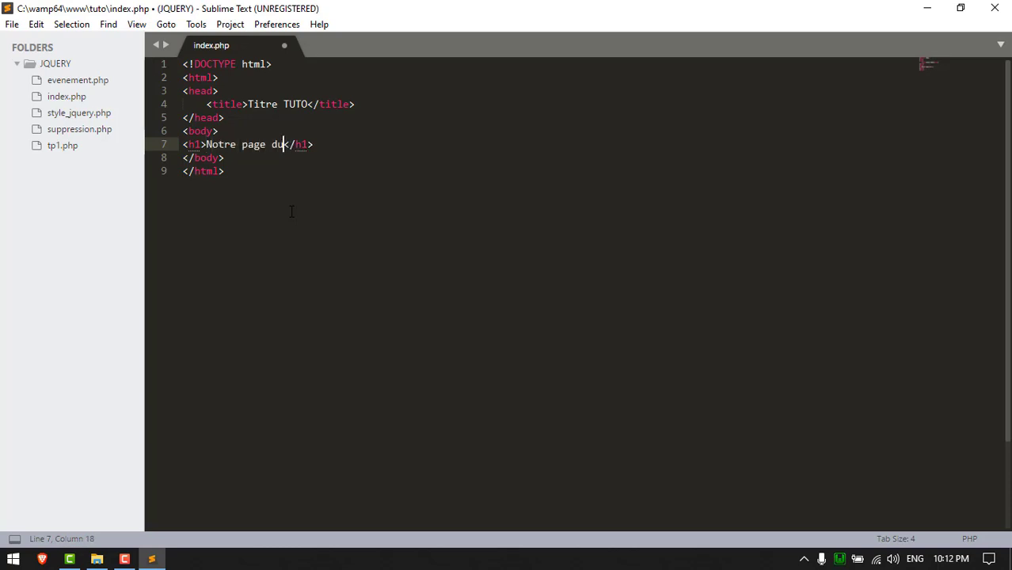
text(tuto w)
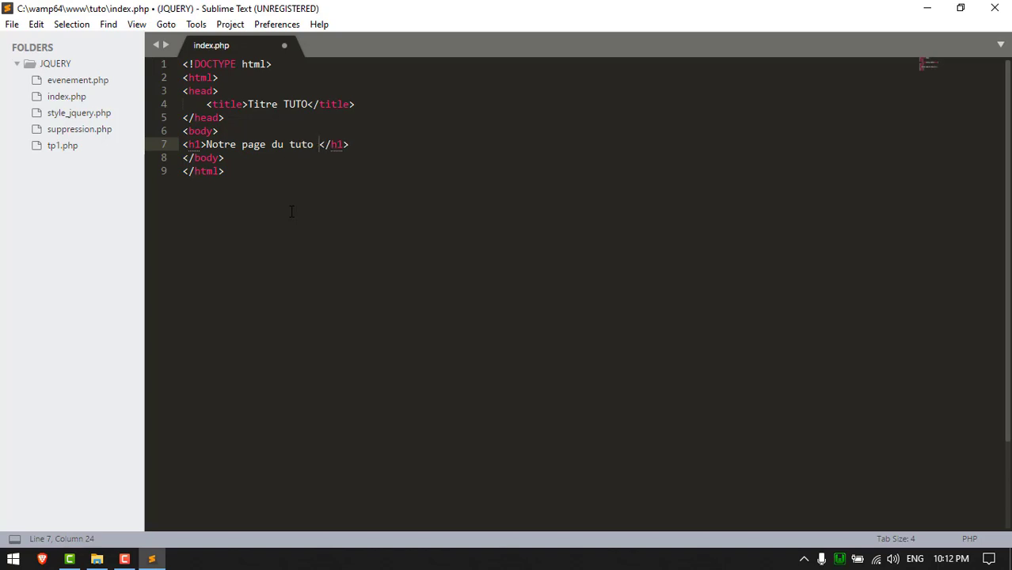
text(amp)
key(ctrl+s)
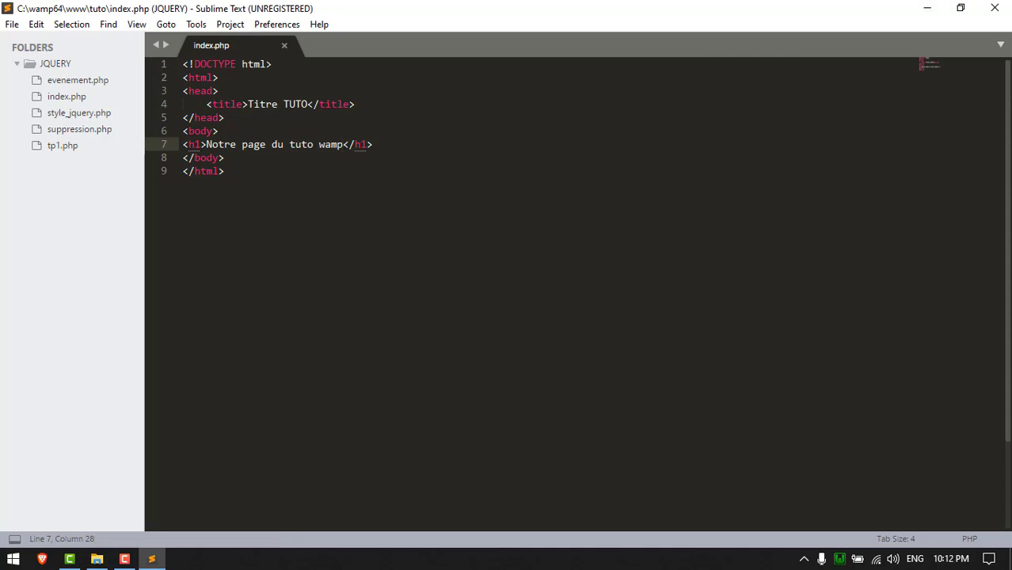
Close the code editor and the file window, and open Wampserver's Apache httpd-vhosts.conf file in Notepad.
click(982, 11)
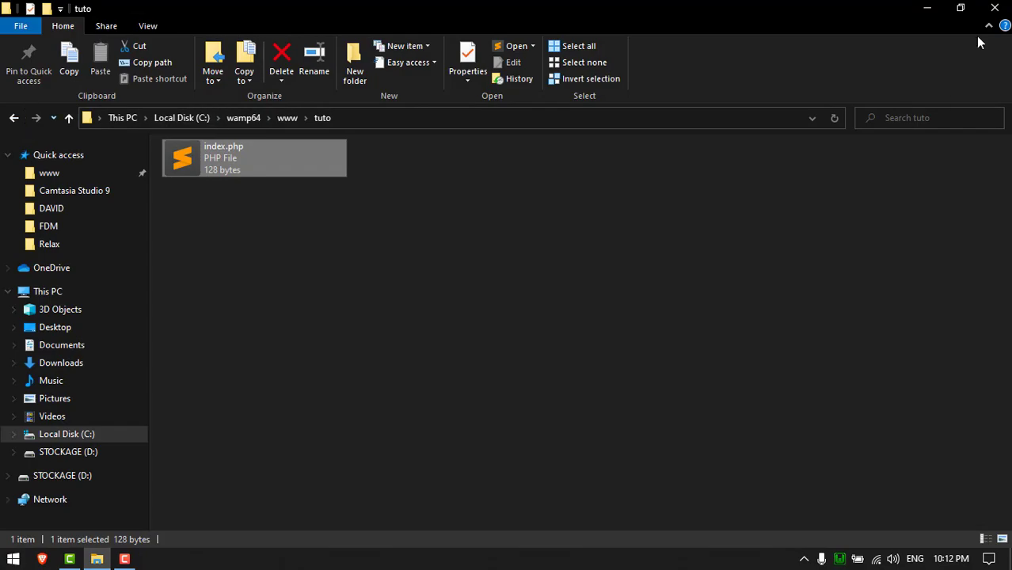
click(995, 8)
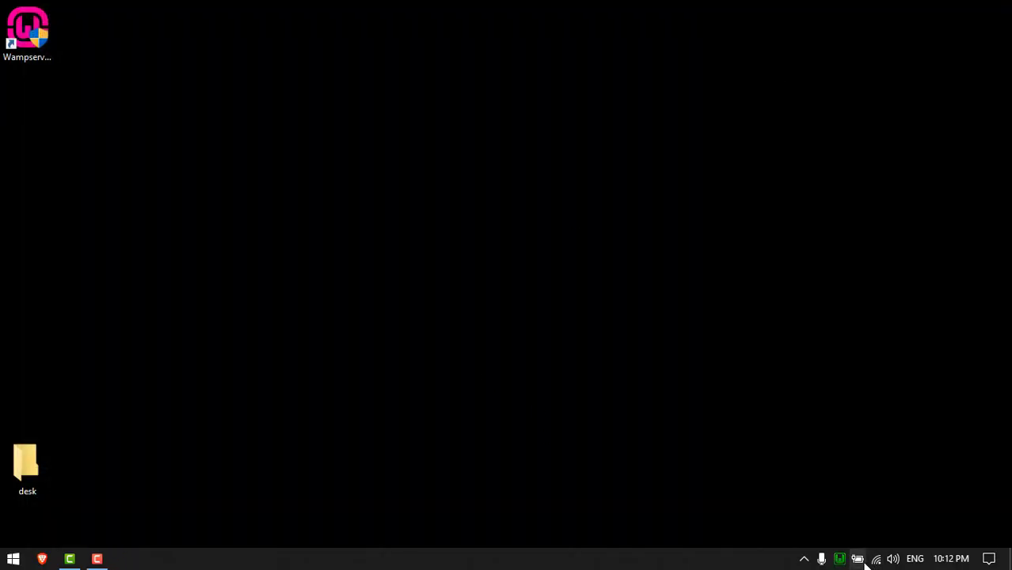
click(840, 559)
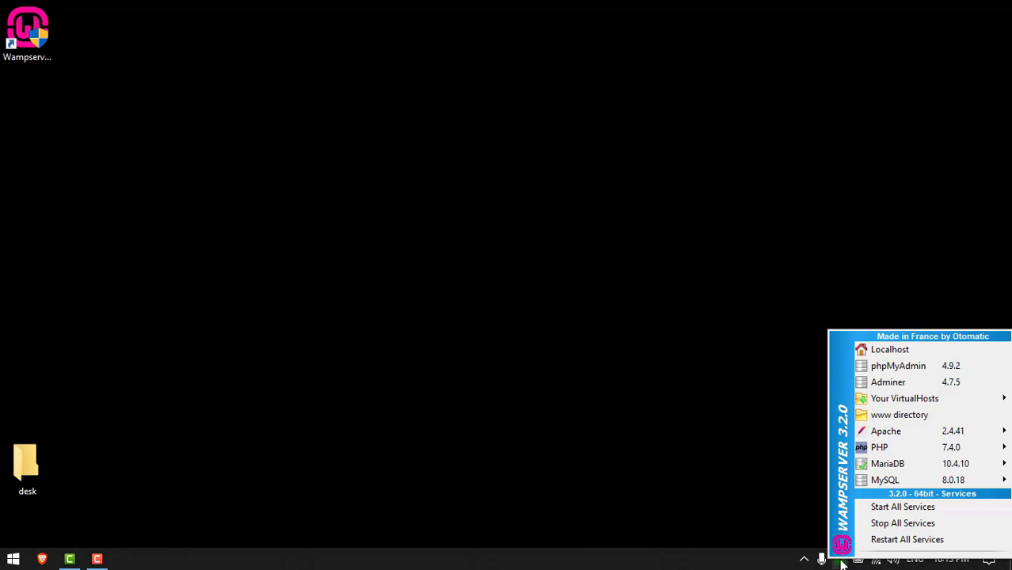
mouse_move(887, 435)
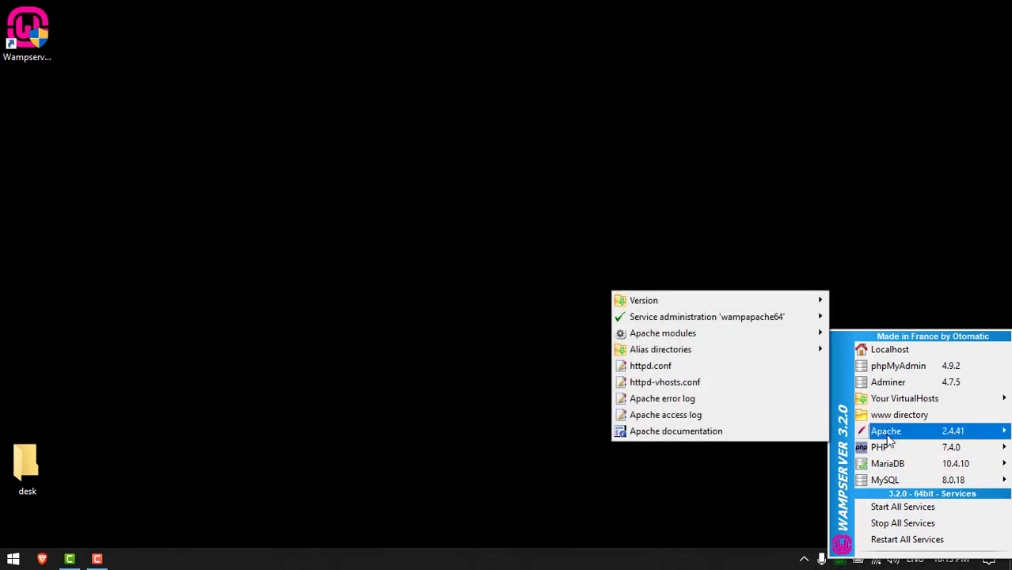
click(671, 384)
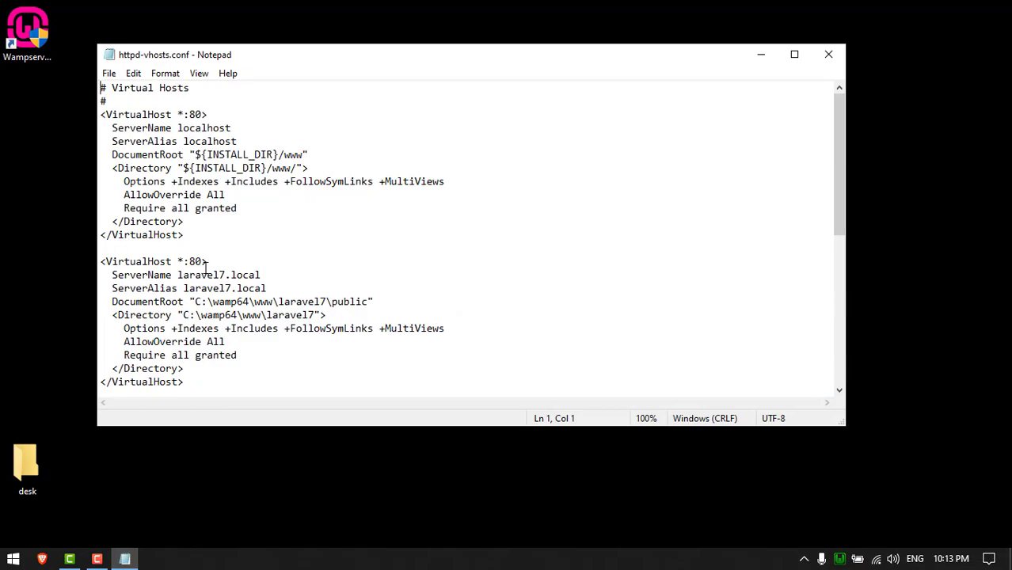
Duplicate the localhost VirtualHost block directly below the original, before the laravel7.local block.
scroll(202, 252, down, 2)
scroll(202, 252, up, 2)
drag(196, 235, 100, 114)
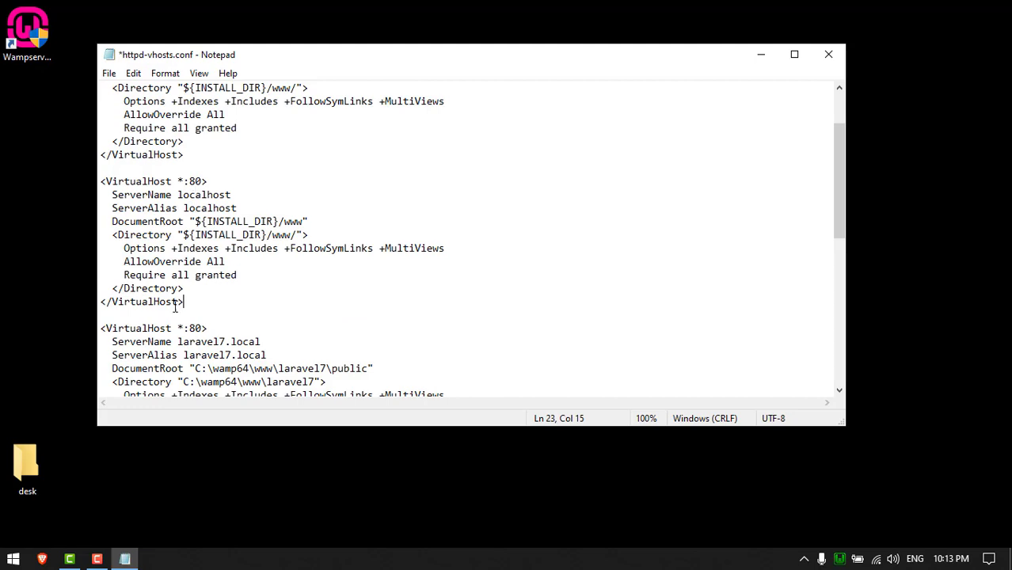
drag(188, 301, 102, 183)
click(404, 192)
Set both ServerName and ServerAlias in the copied VirtualHost block to tuto.local.
double_click(216, 195)
text(tuto)
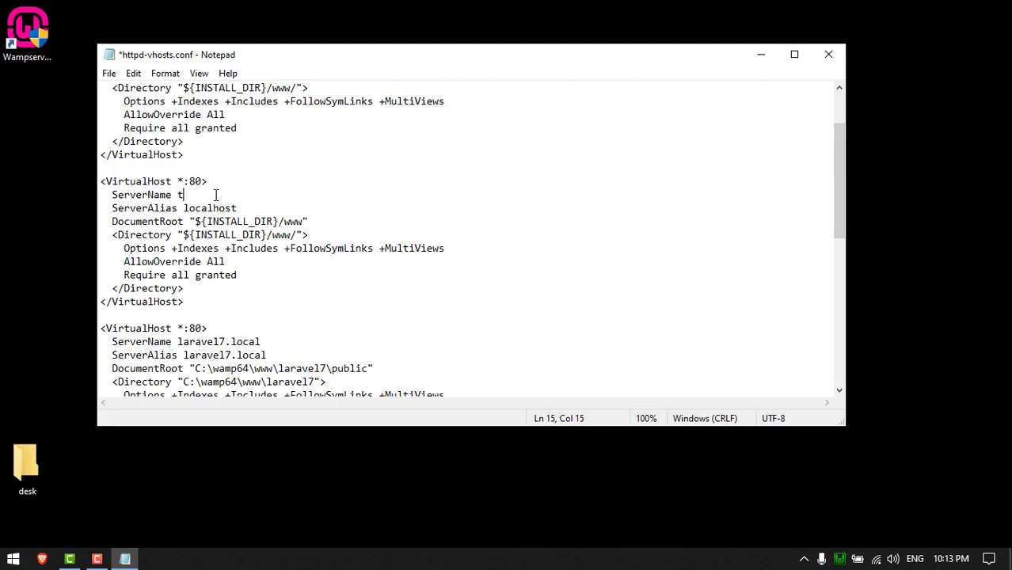
text(.local)
double_click(206, 209)
text(tuto)
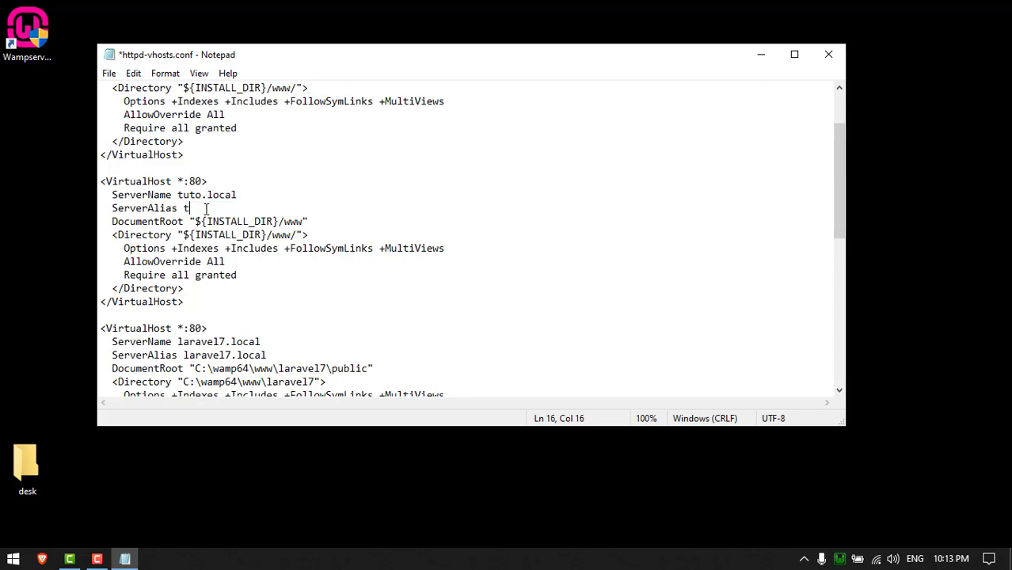
text(.local)
drag(242, 195, 113, 195)
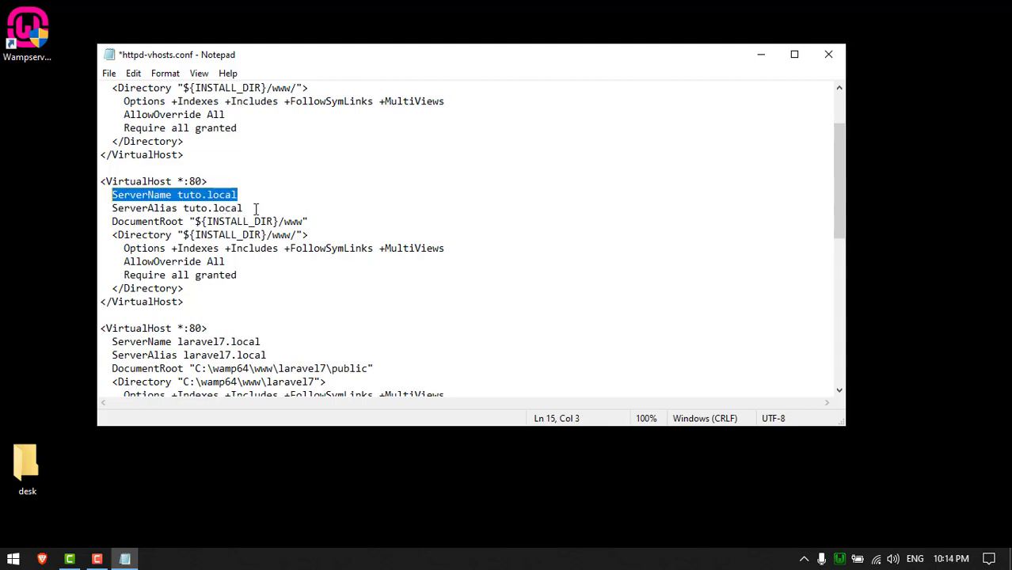
Select the ${INSTALL_DIR}/www path in the DocumentRoot line of the tuto.local VirtualHost block.
drag(247, 208, 112, 209)
click(279, 258)
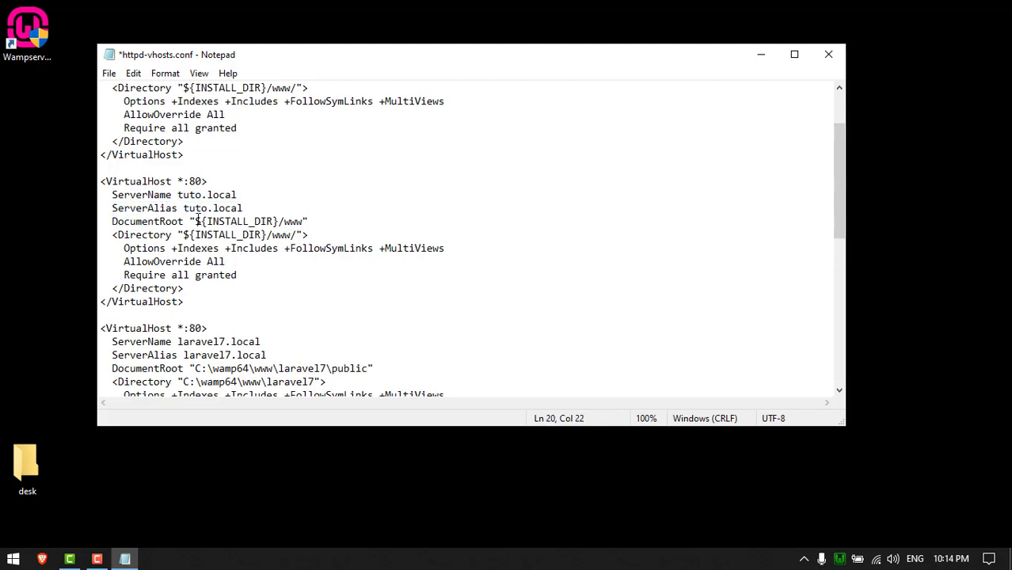
drag(195, 222, 305, 223)
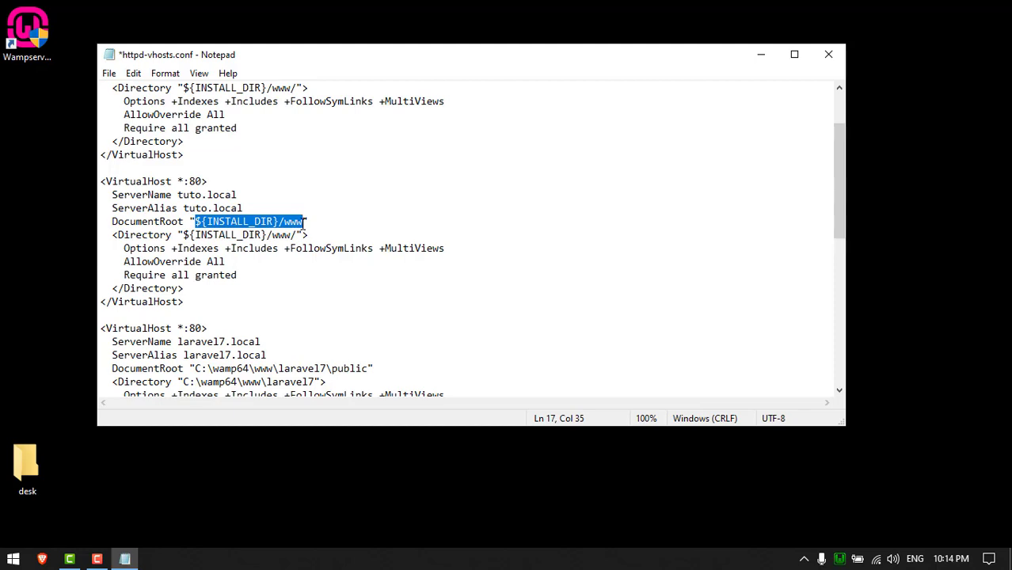
key(BackSpace)
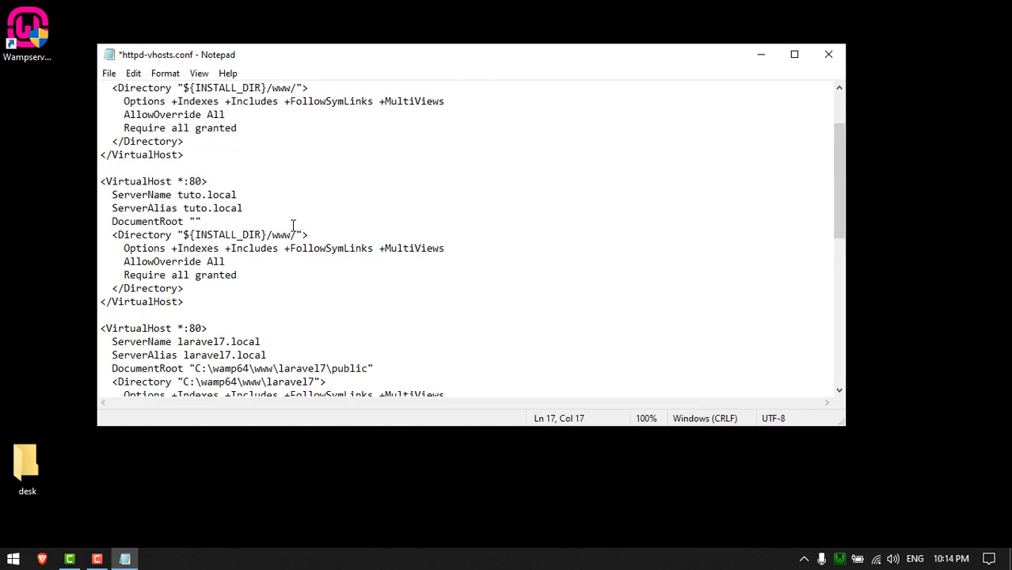
key(ctrl+z)
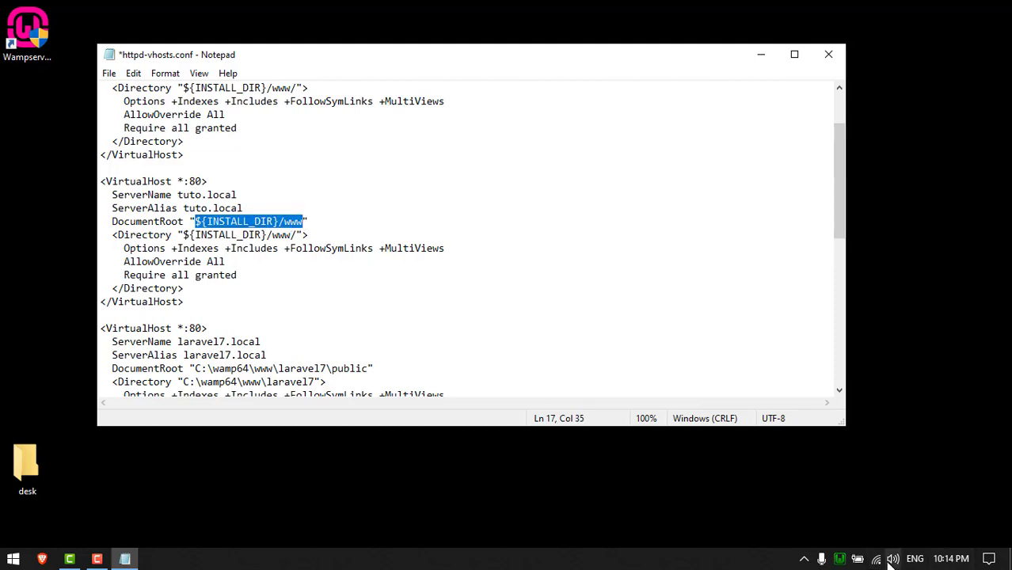
Open Wampserver's www directory, enter the tuto folder and copy its full path.
click(839, 559)
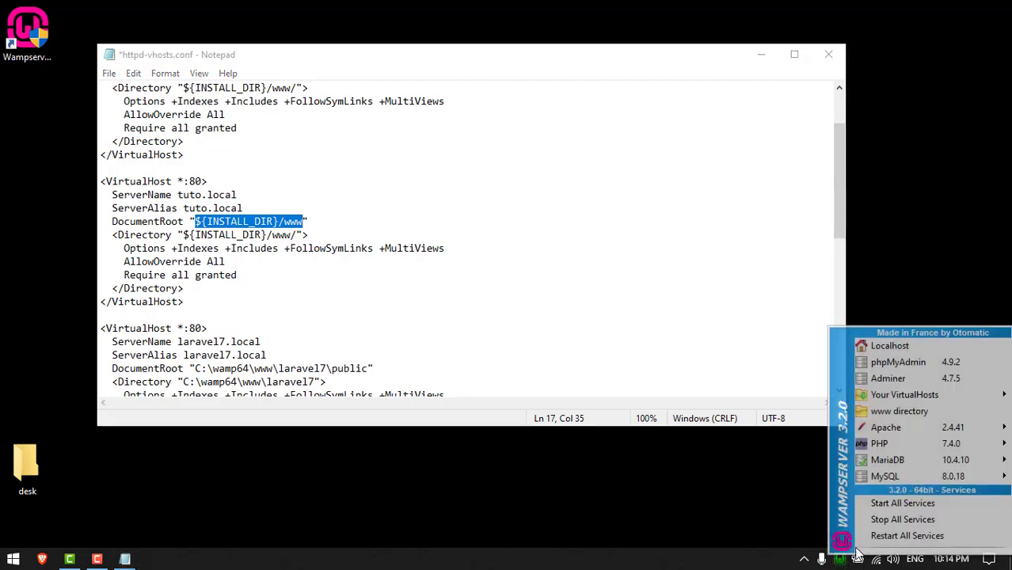
click(894, 411)
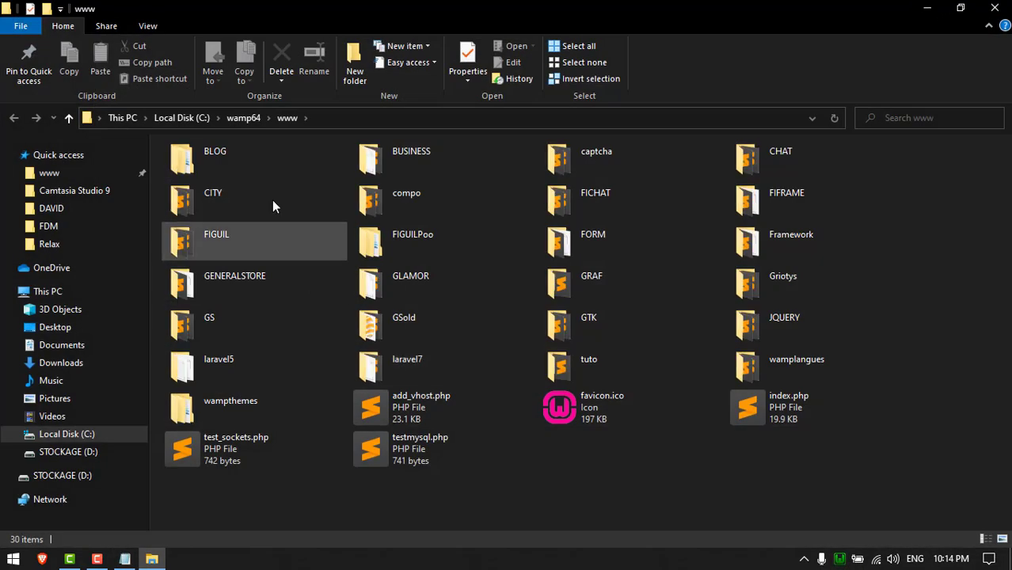
click(588, 368)
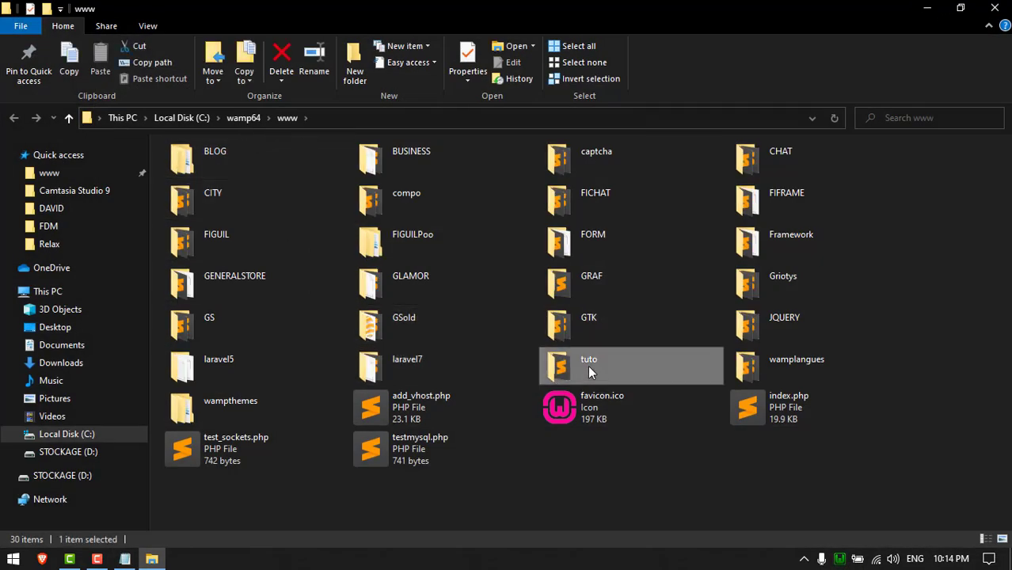
double_click(588, 366)
click(348, 117)
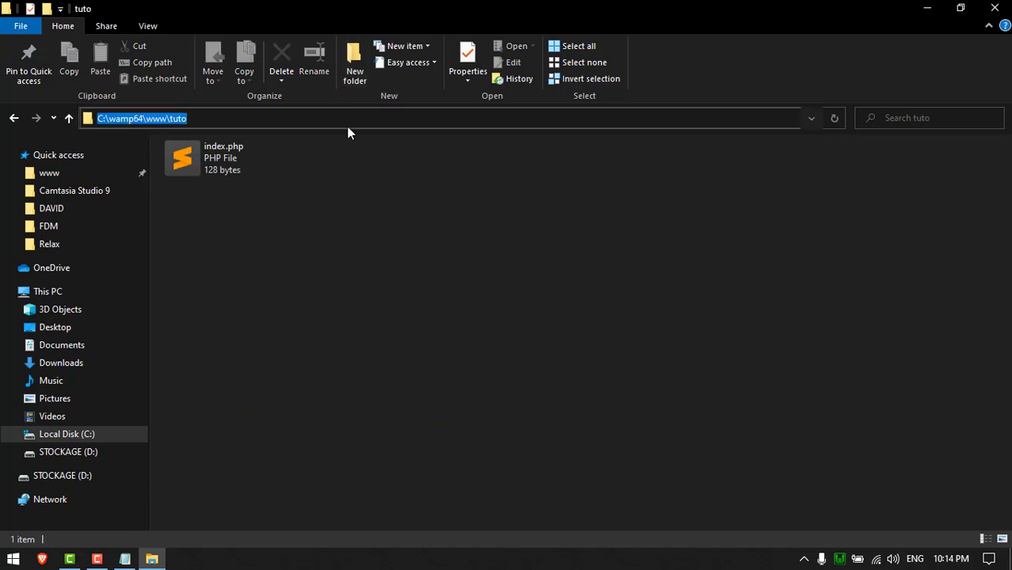
click(218, 120)
double_click(219, 119)
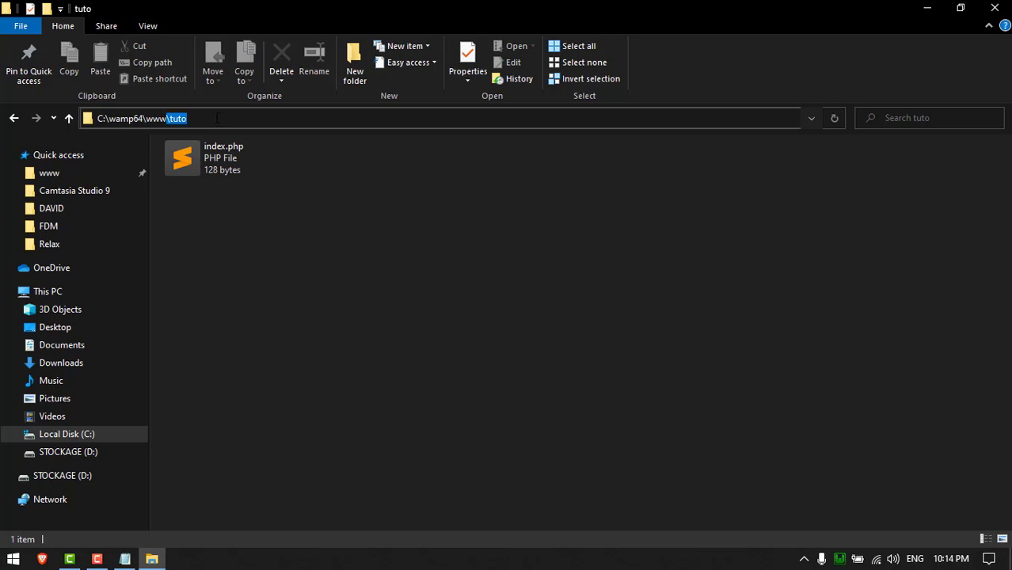
click(215, 118)
click(224, 148)
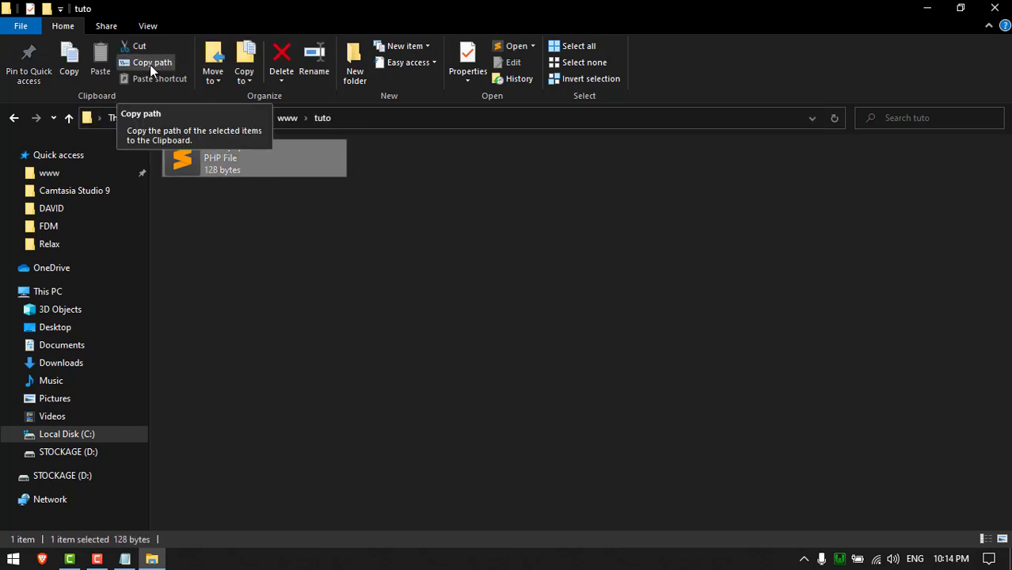
click(352, 118)
key(ctrl+c)
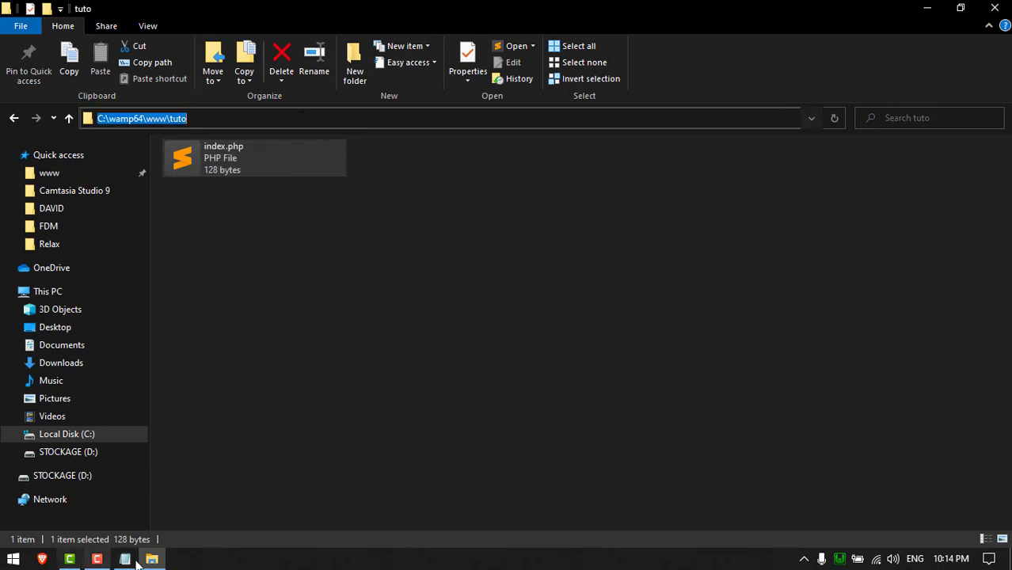
Back in Notepad, set both the DocumentRoot and Directory paths of the tuto.local block to C:\wamp64\www\tuto.
click(125, 559)
key(ctrl+v)
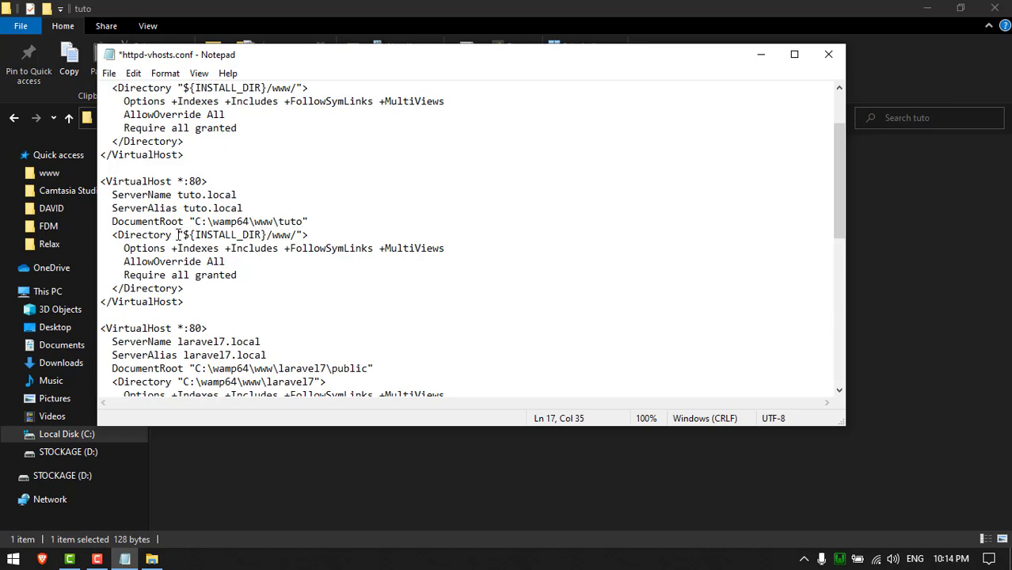
drag(183, 235, 297, 236)
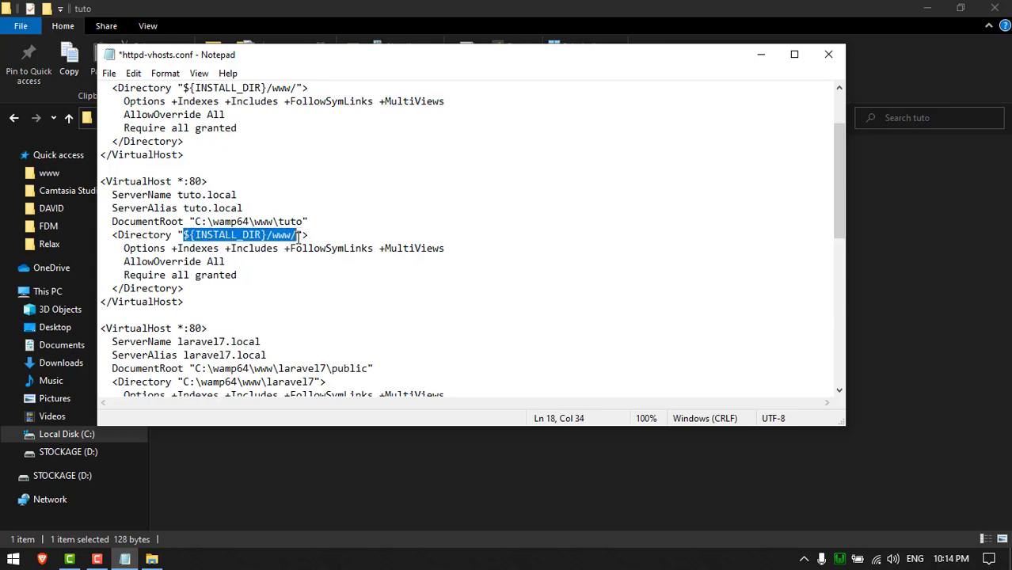
key(ctrl+v)
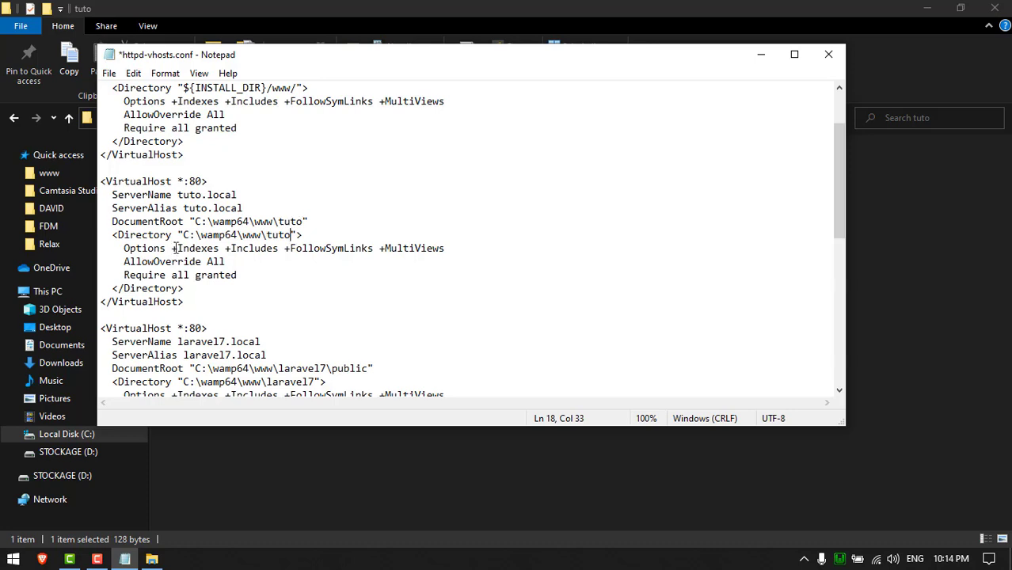
click(307, 221)
click(303, 222)
text(\)
text(public)
key(BackSpace)
key(BackSpace)
key(BackSpace)
key(BackSpace)
key(BackSpace)
key(BackSpace)
key(BackSpace)
Save and close httpd-vhosts.conf, and restart all Wampserver services.
key(ctrl+s)
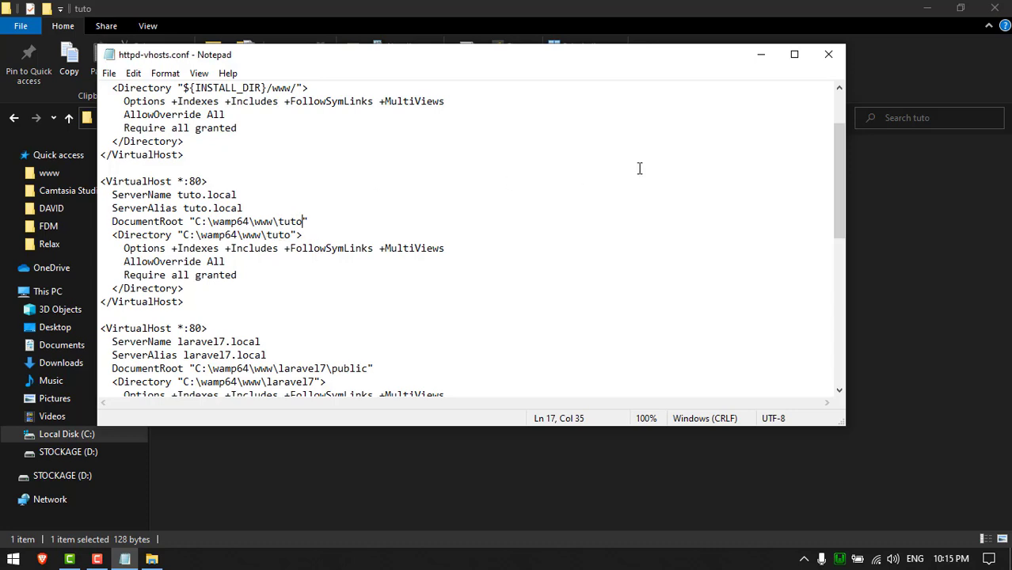
click(831, 60)
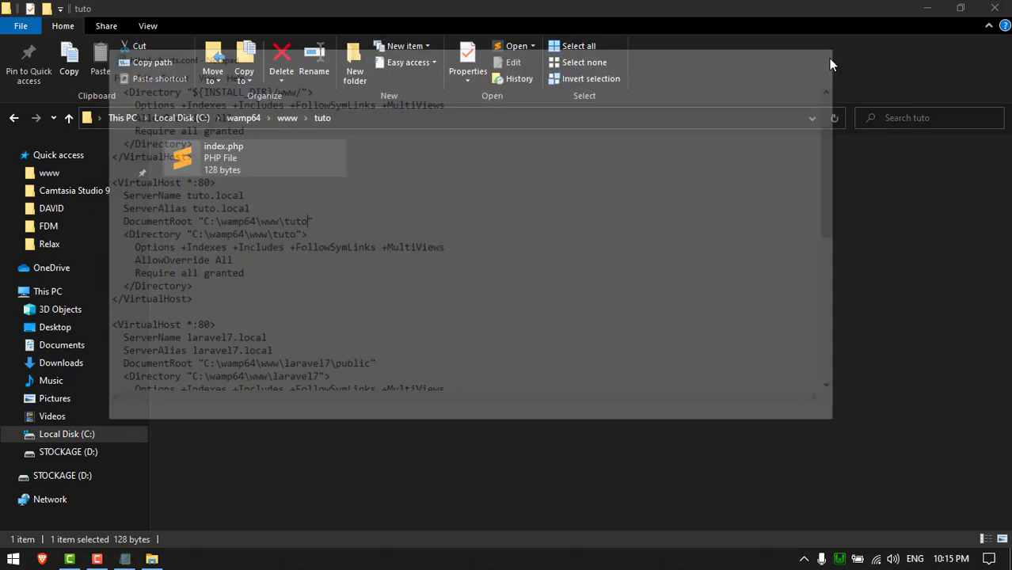
click(841, 560)
click(886, 540)
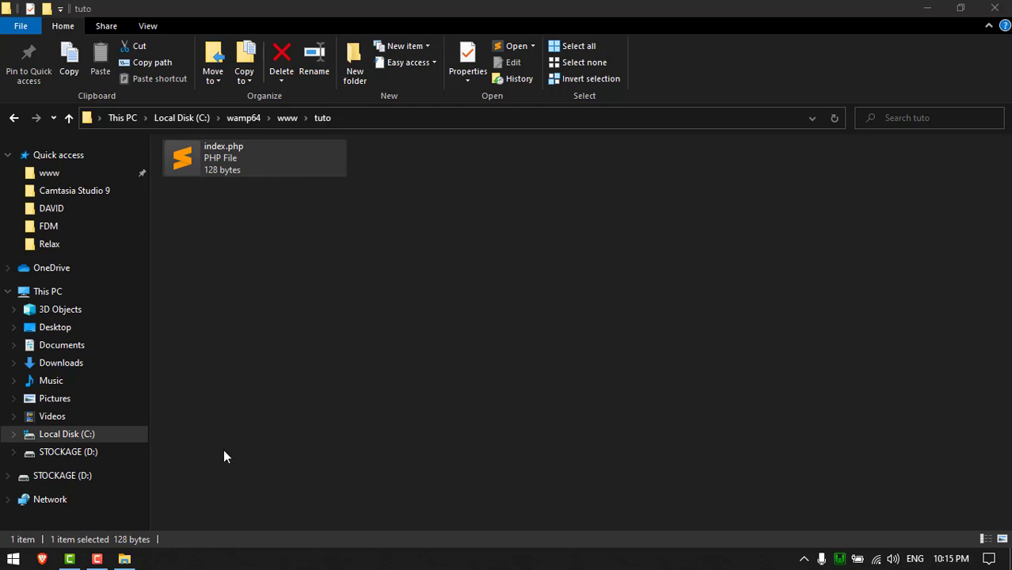
Browse in File Explorer to the C:\Windows\System32\drivers\etc folder.
click(47, 291)
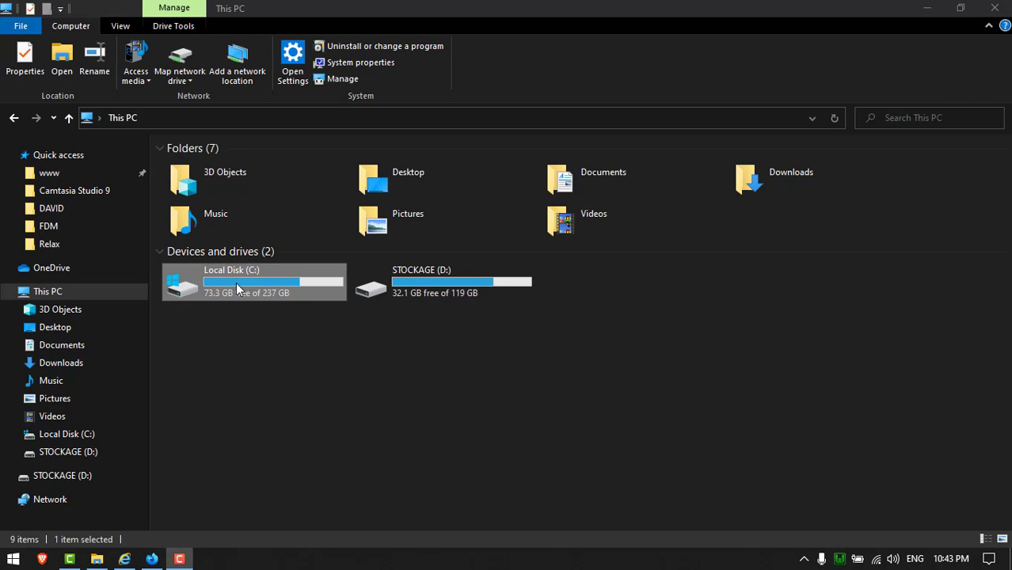
double_click(236, 282)
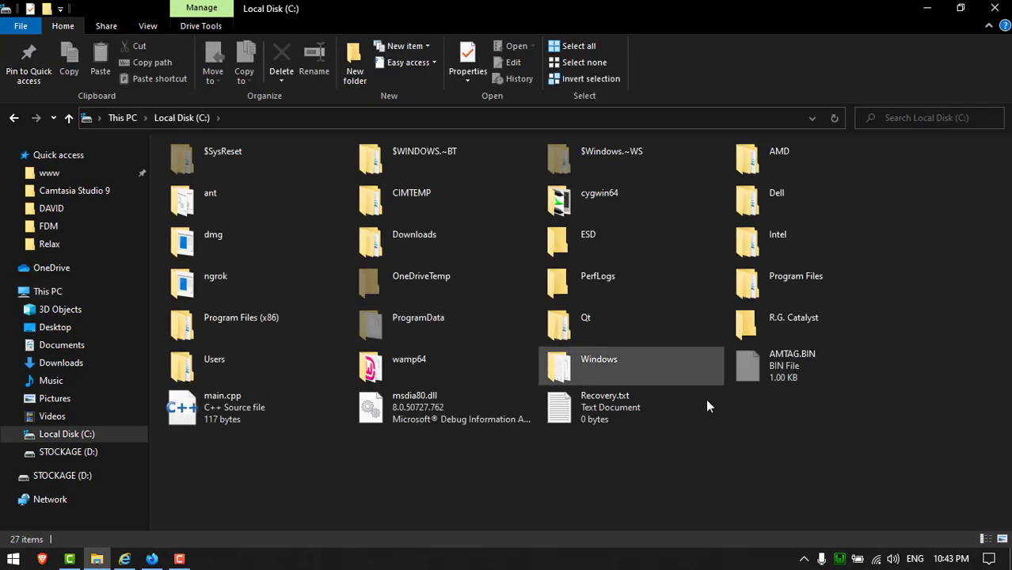
double_click(654, 370)
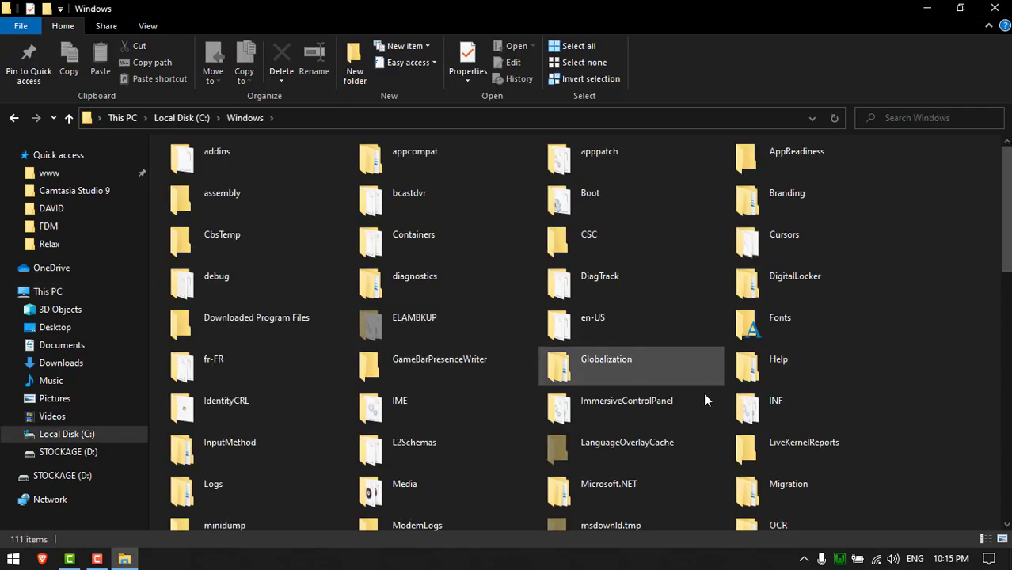
scroll(887, 464, down, 3)
scroll(807, 376, down, 2)
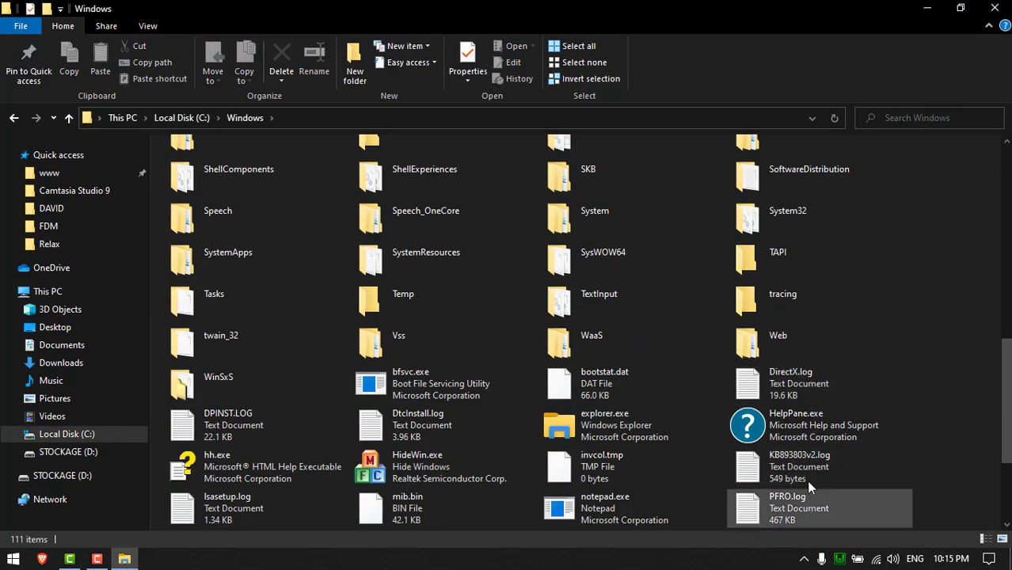
scroll(799, 348, up, 2)
click(808, 448)
double_click(806, 445)
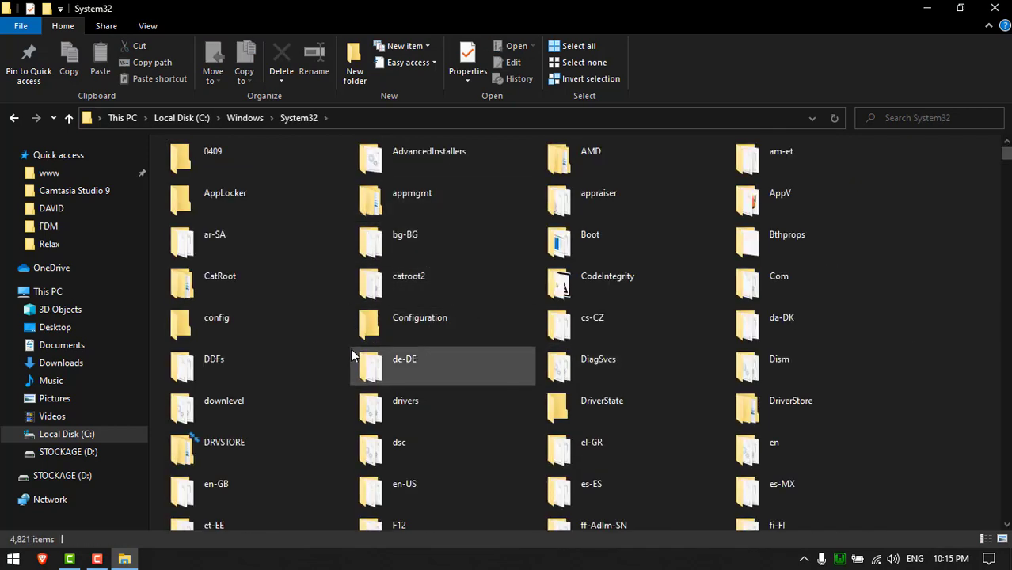
double_click(415, 396)
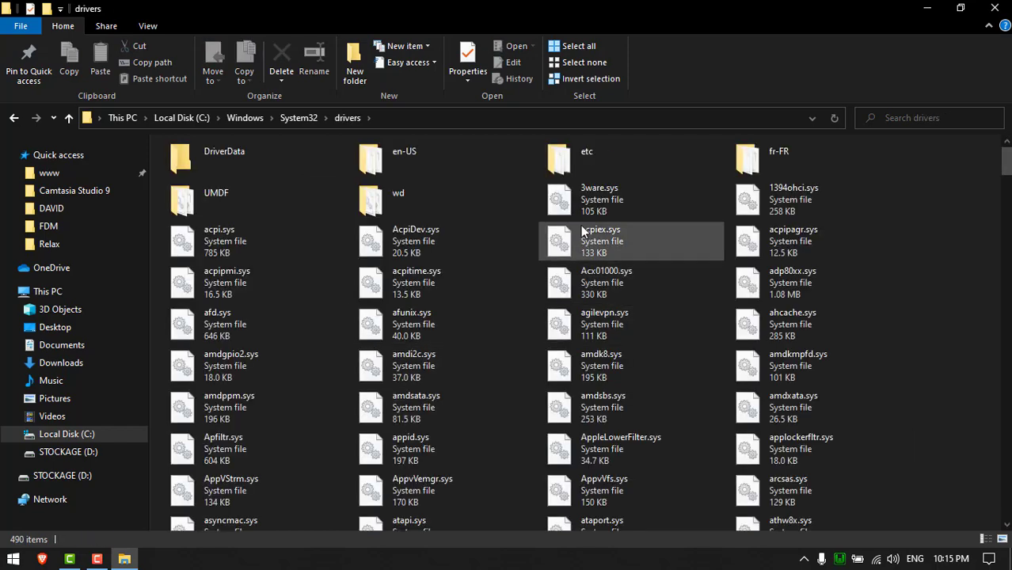
double_click(610, 156)
Open the hosts file in Sublime Text and dismiss the update offer.
click(217, 158)
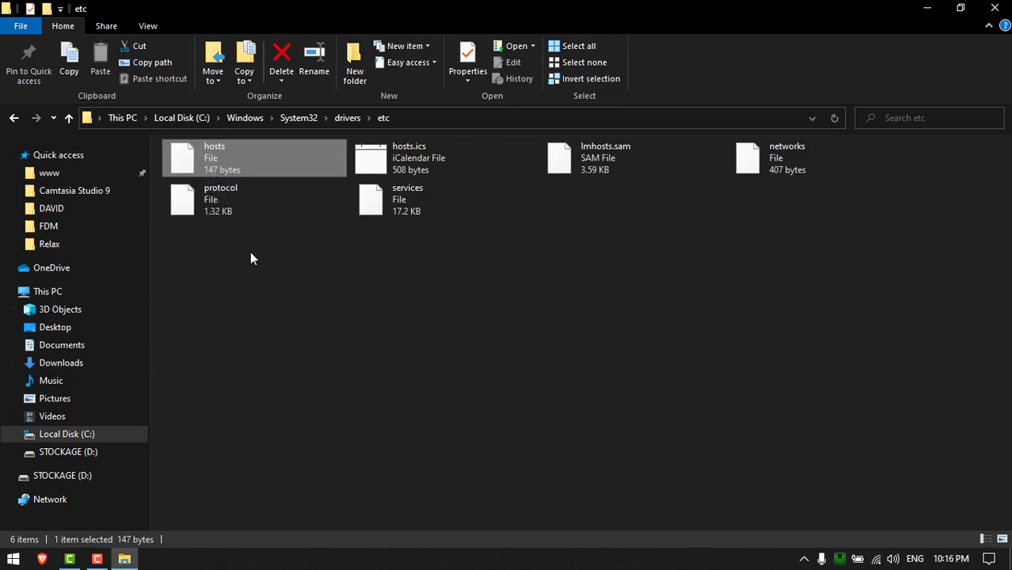
right_click(200, 160)
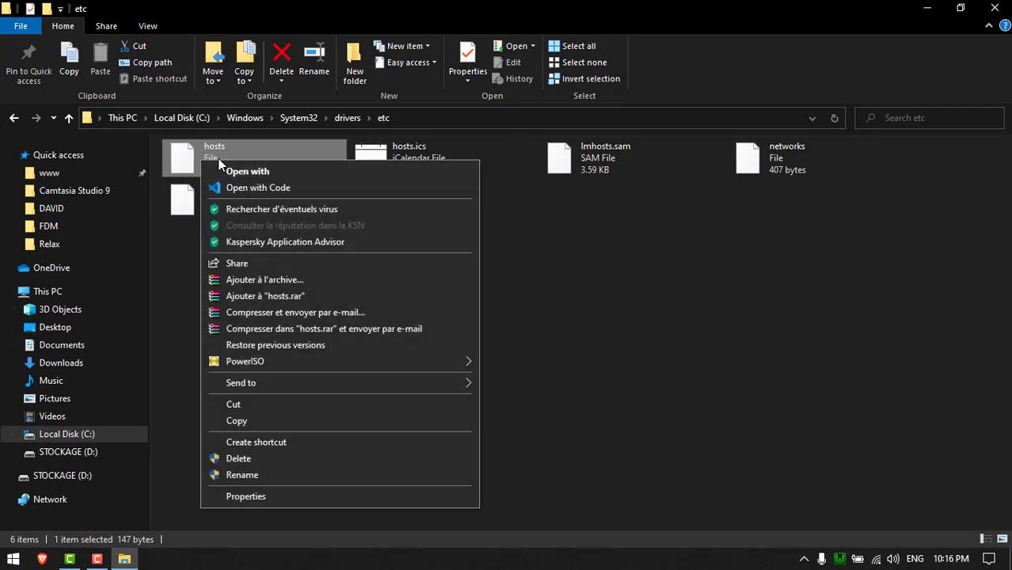
click(242, 170)
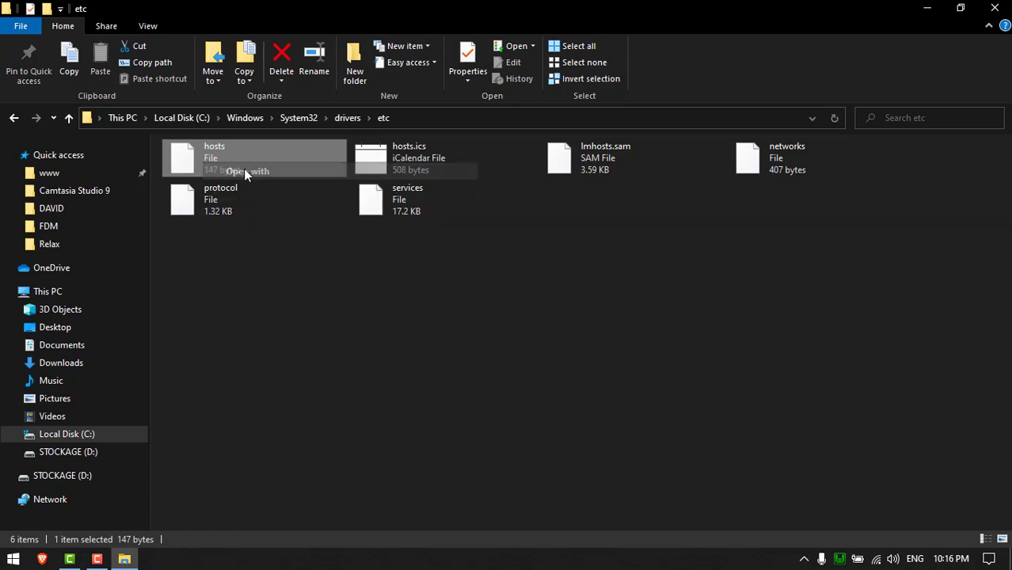
scroll(491, 341, down, 5)
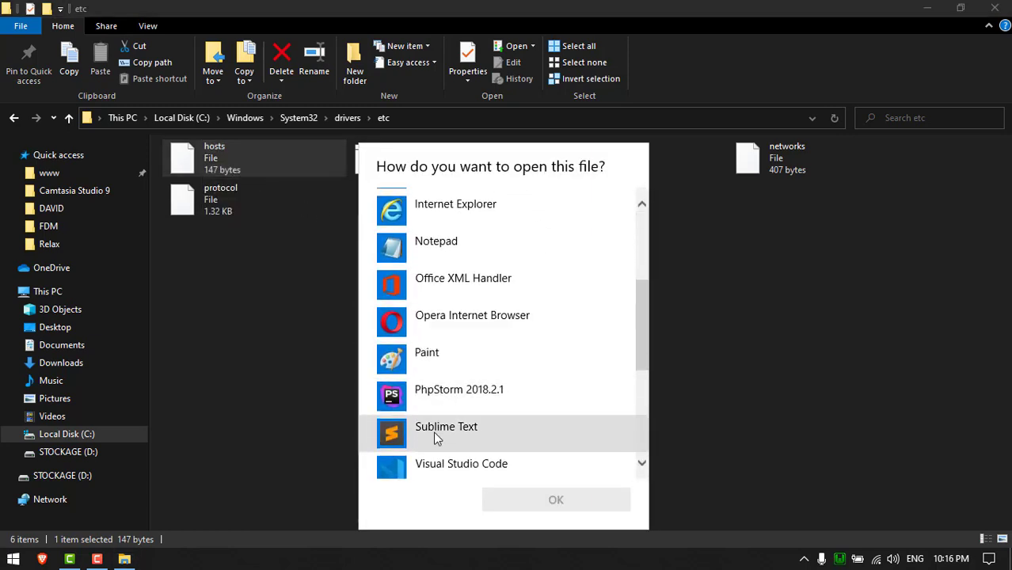
click(436, 434)
double_click(444, 431)
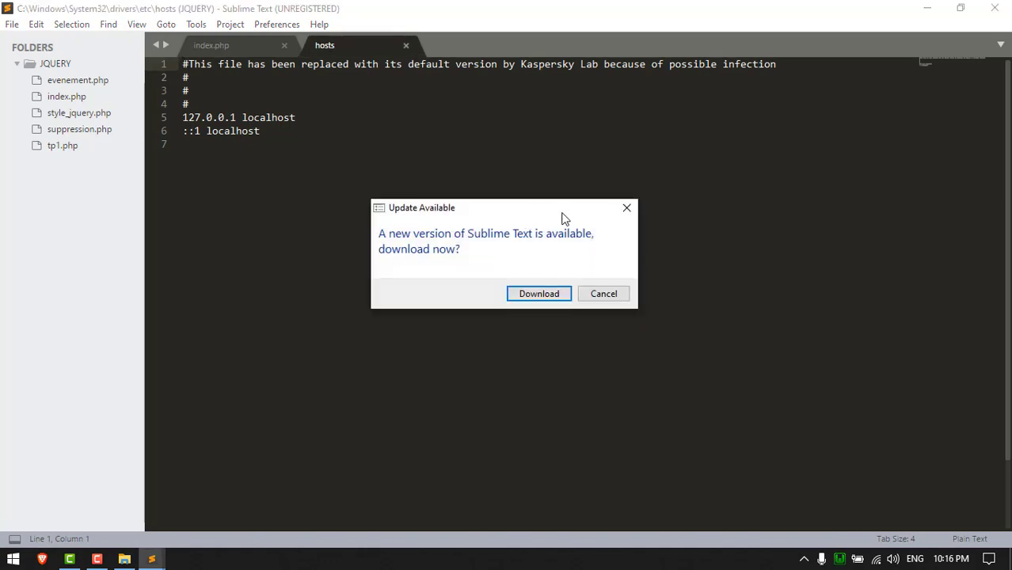
click(626, 207)
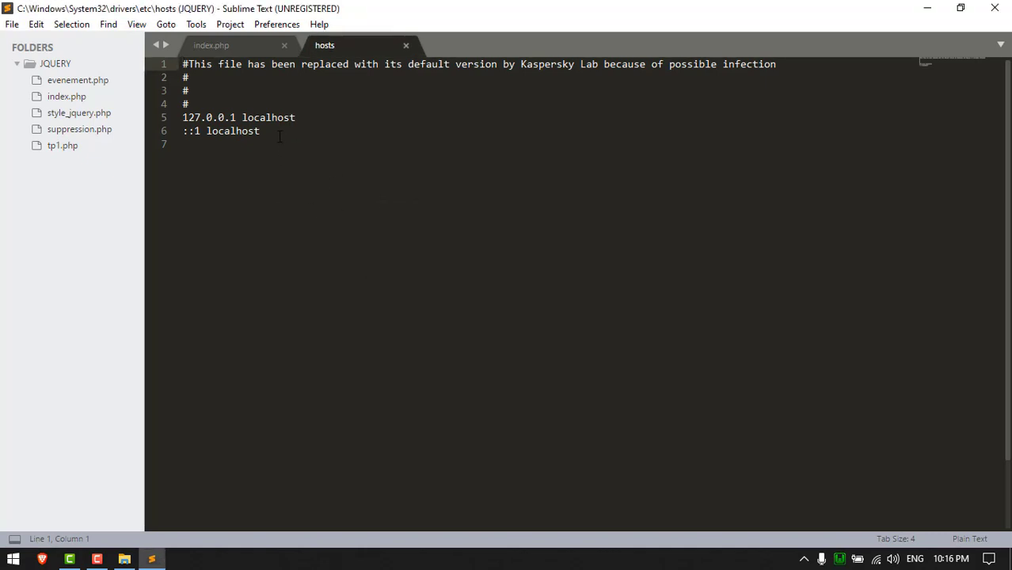
Add the entry "127.0.0.1 tuto.local" below the localhost entries in the hosts file, followed by a new line.
drag(279, 136, 183, 119)
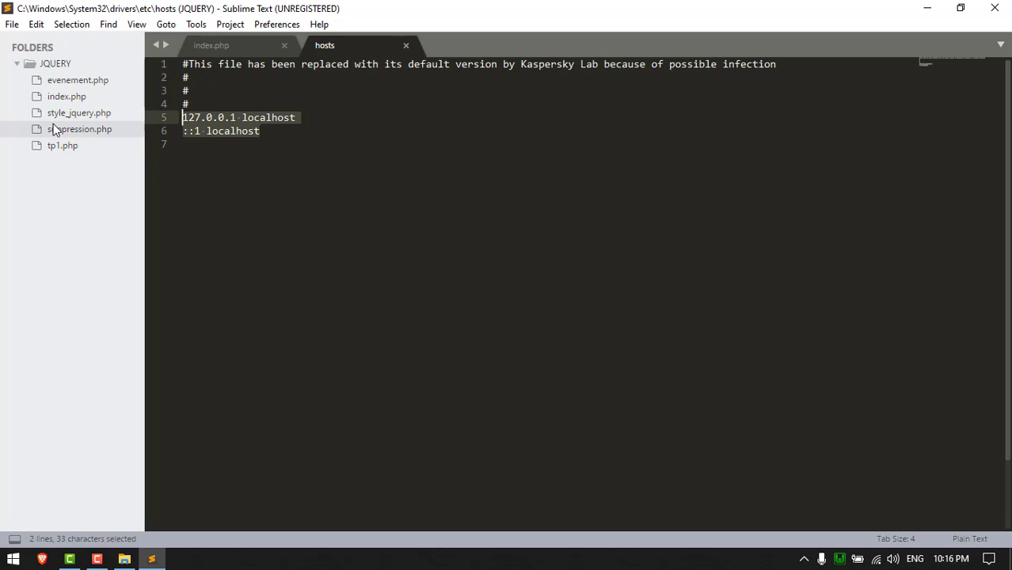
click(300, 145)
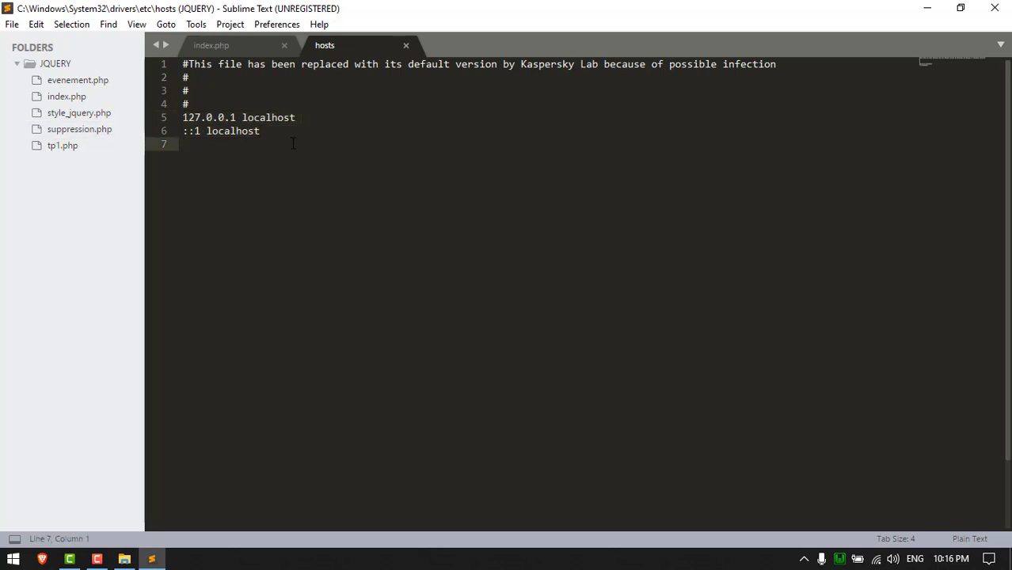
text(127.)
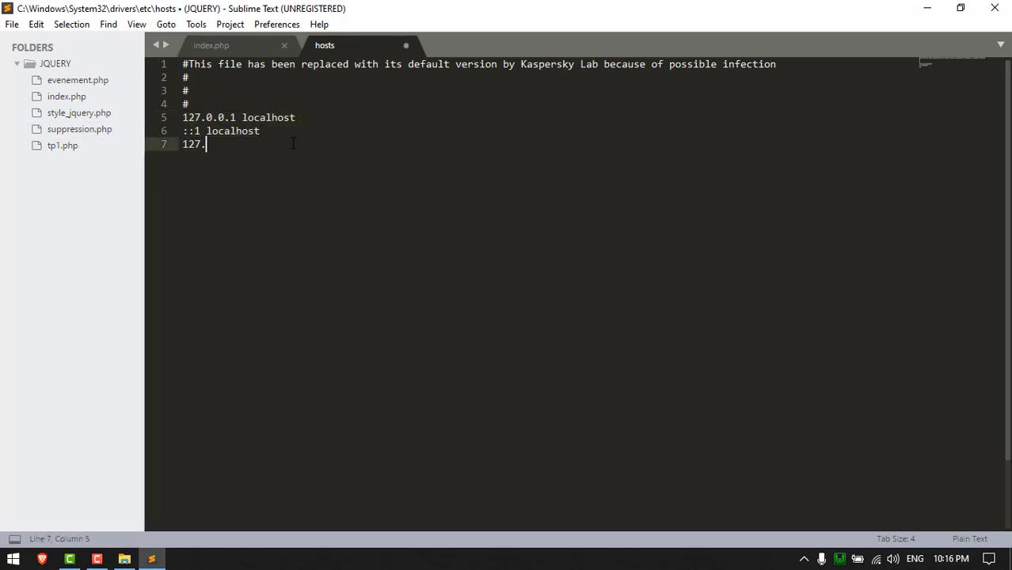
text(0.0.1)
text(tuto.)
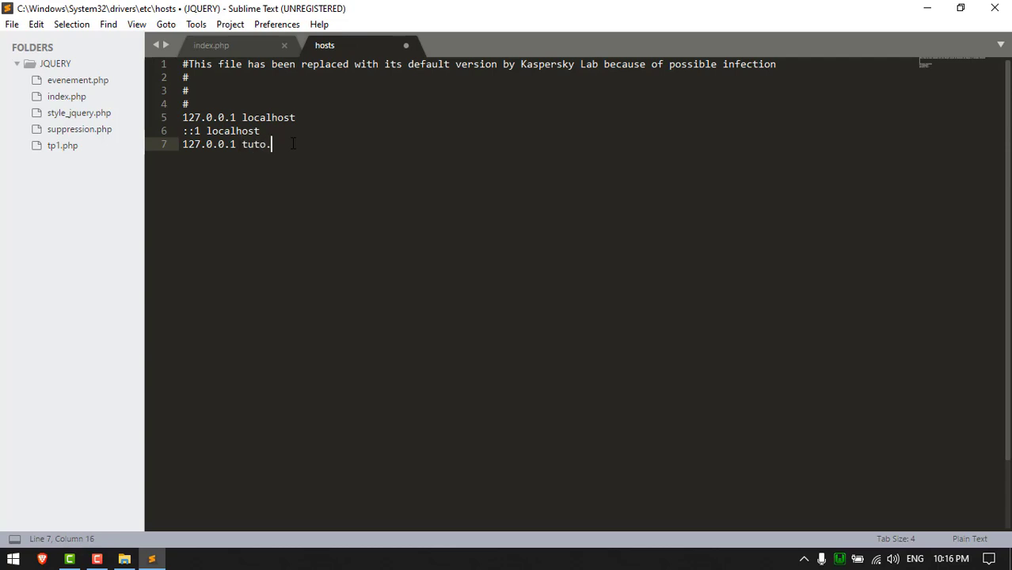
text(local)
key(Return)
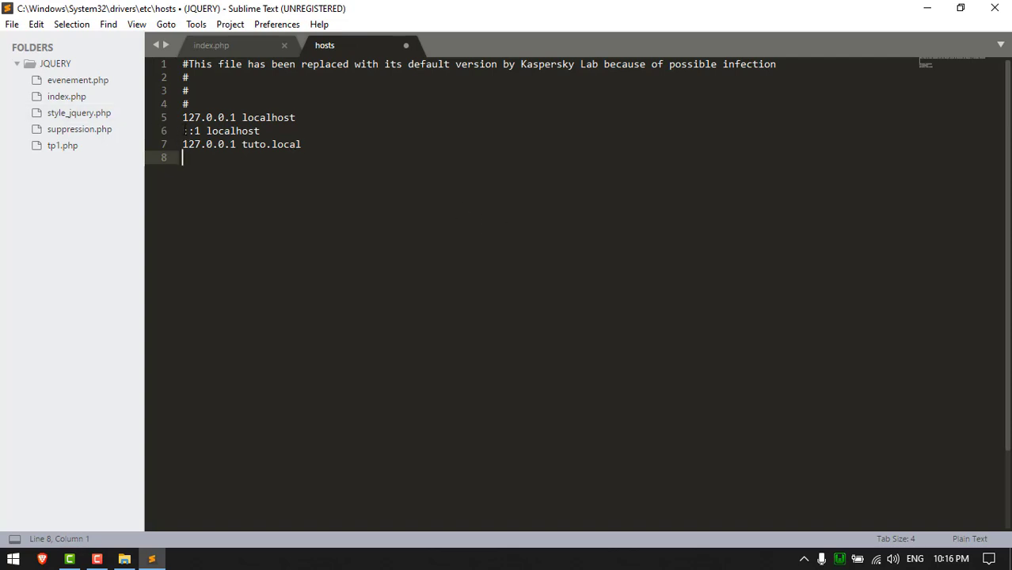
Add the entry "::1 tuto.local" below the "127.0.0.1 tuto.local" line in the hosts file and try to save it.
drag(182, 131, 267, 141)
key(Right)
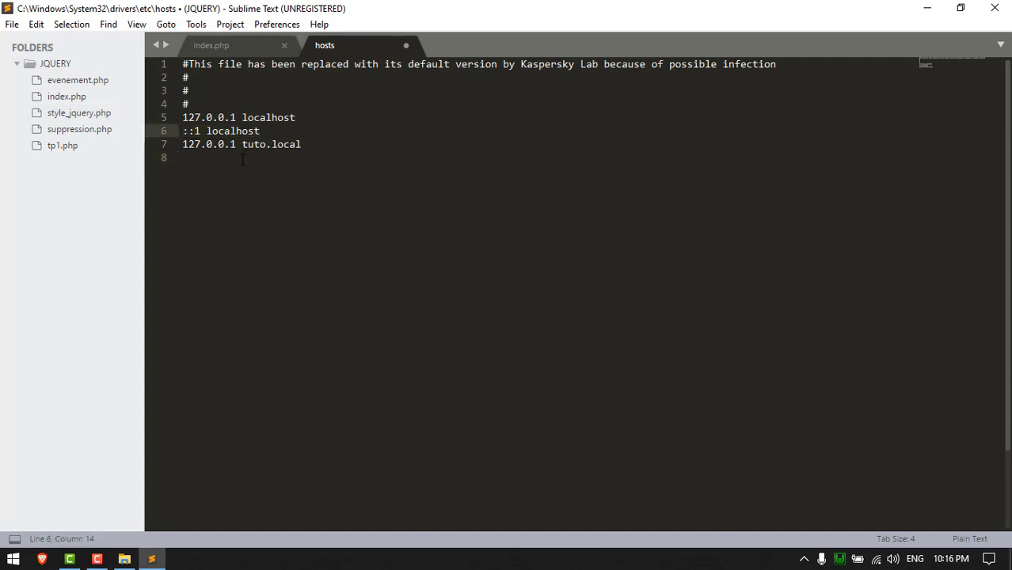
click(222, 168)
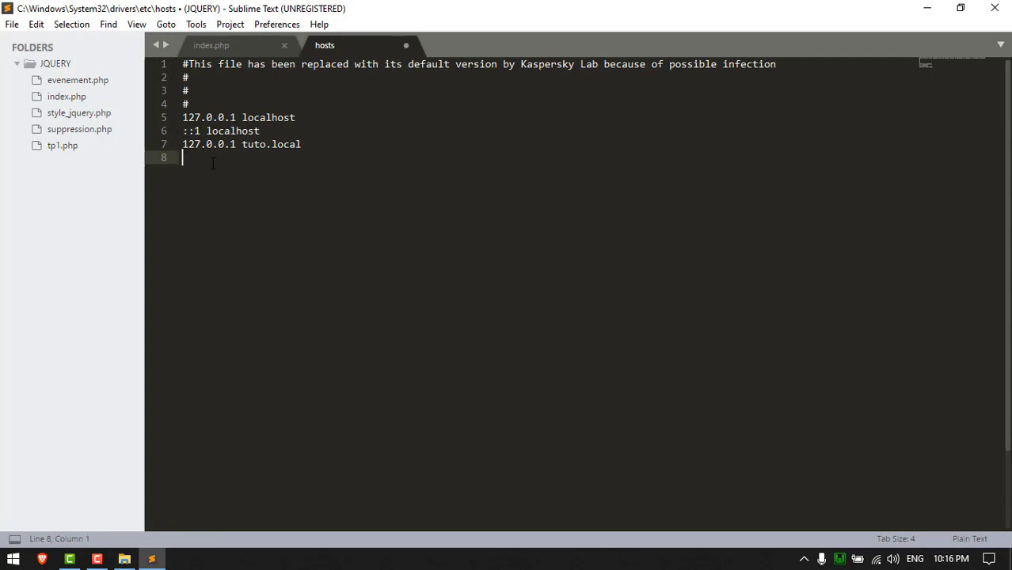
text(::1 tut)
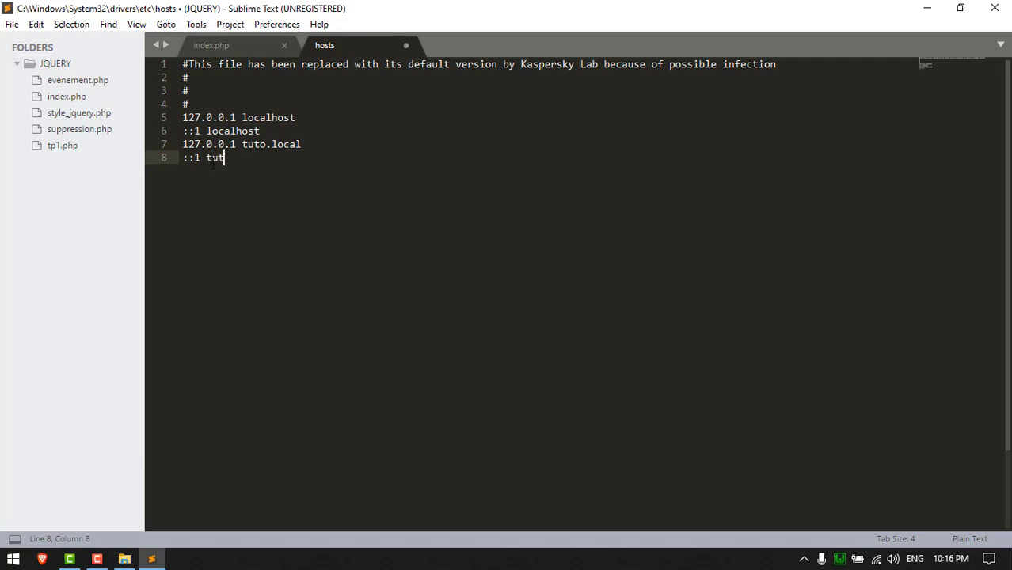
text(o.local)
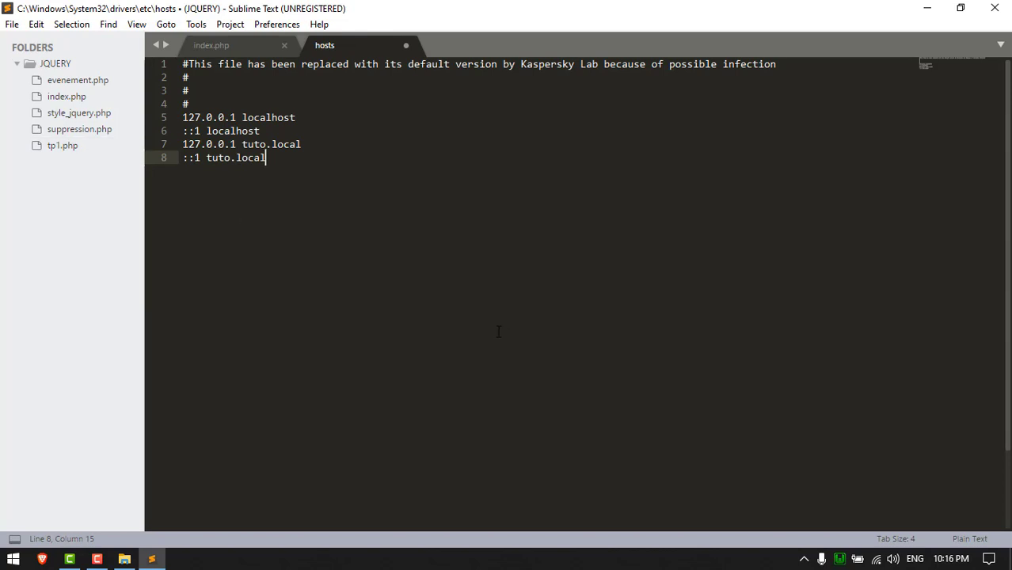
key(ctrl+s)
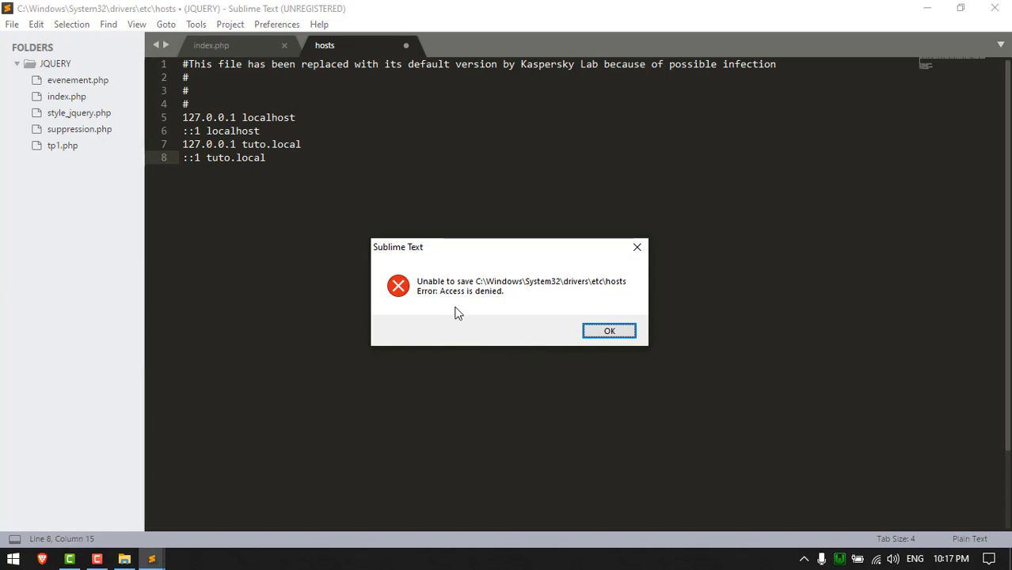
click(608, 333)
Relaunch Sublime Text 3 as administrator, and save and close the edited hosts file.
key(alt+Tab)
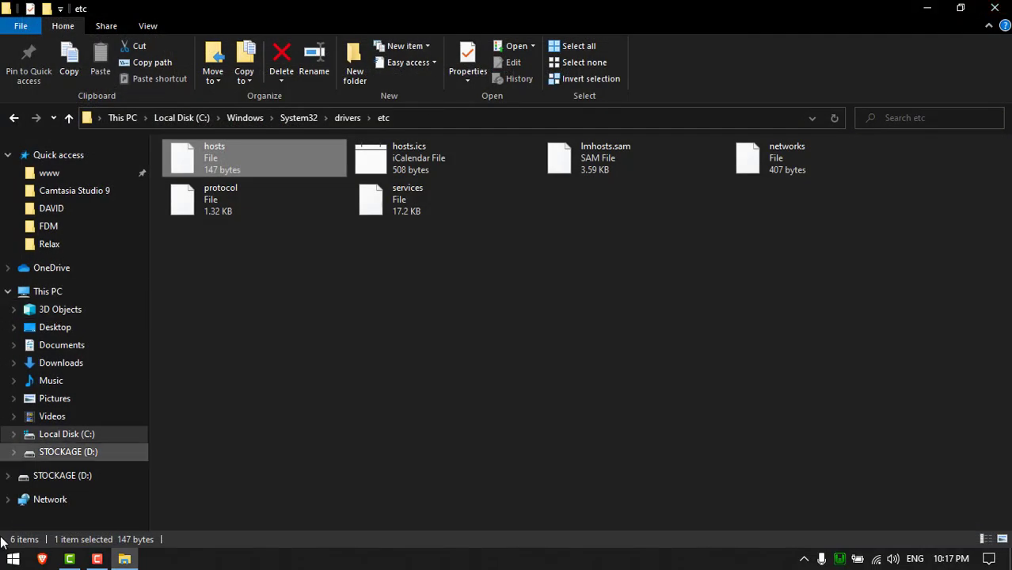
click(13, 559)
text(sub)
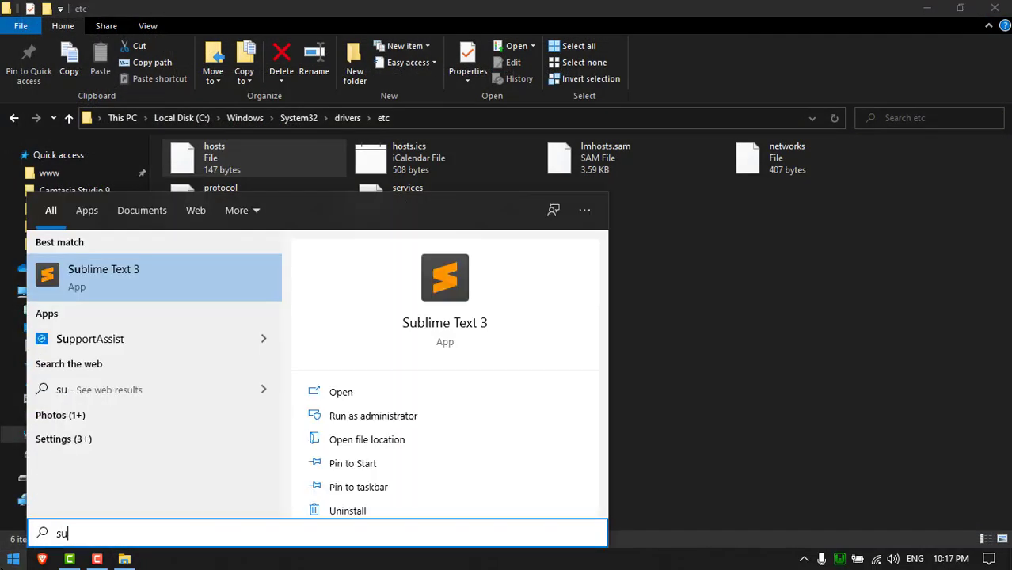
right_click(128, 277)
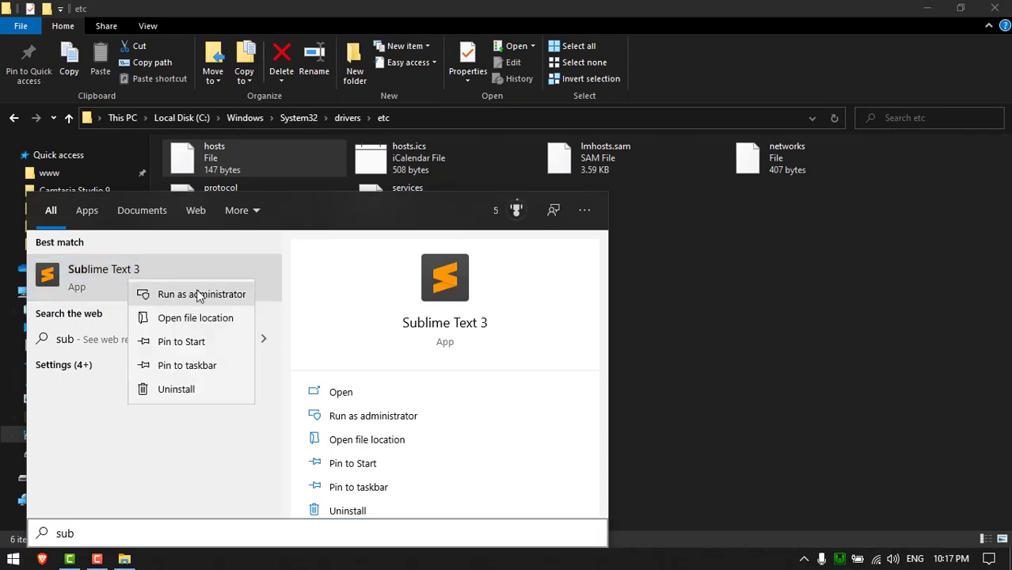
click(197, 293)
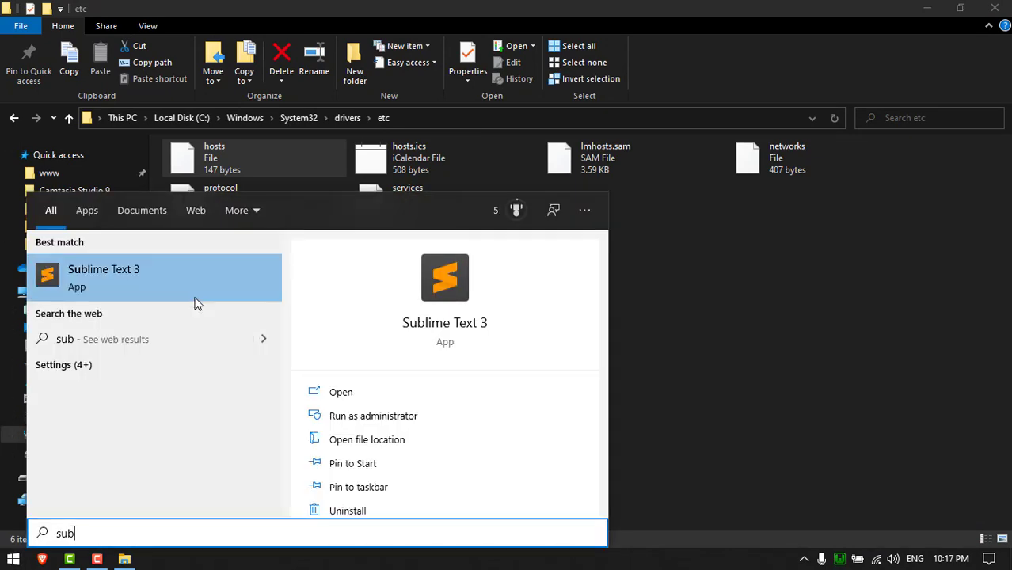
click(197, 303)
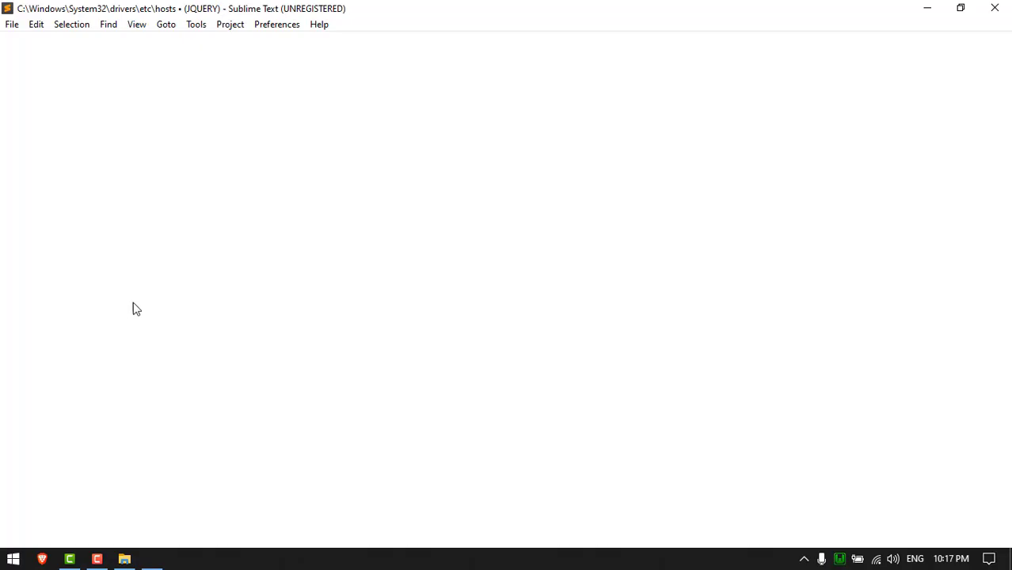
key(ctrl+s)
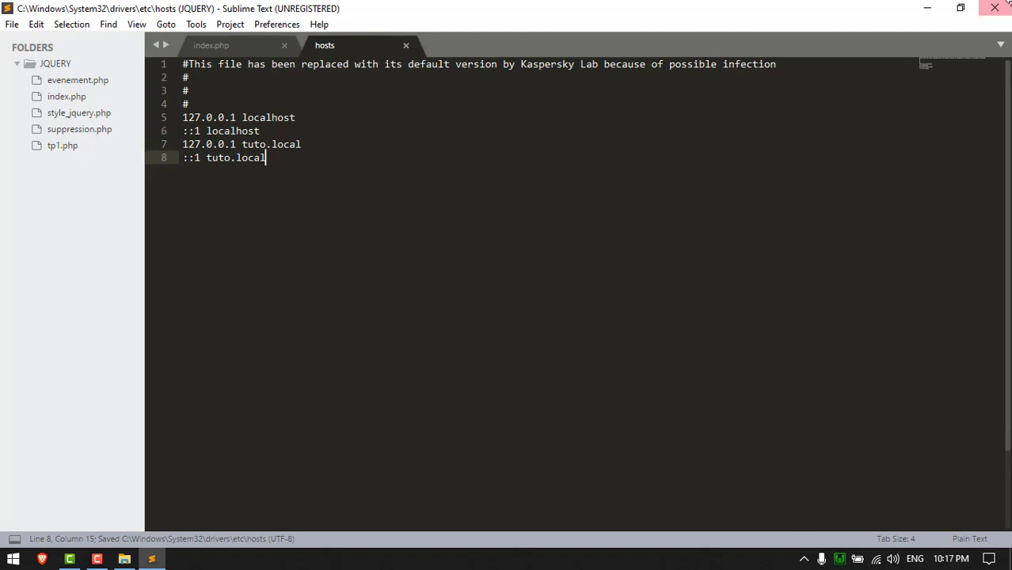
click(994, 8)
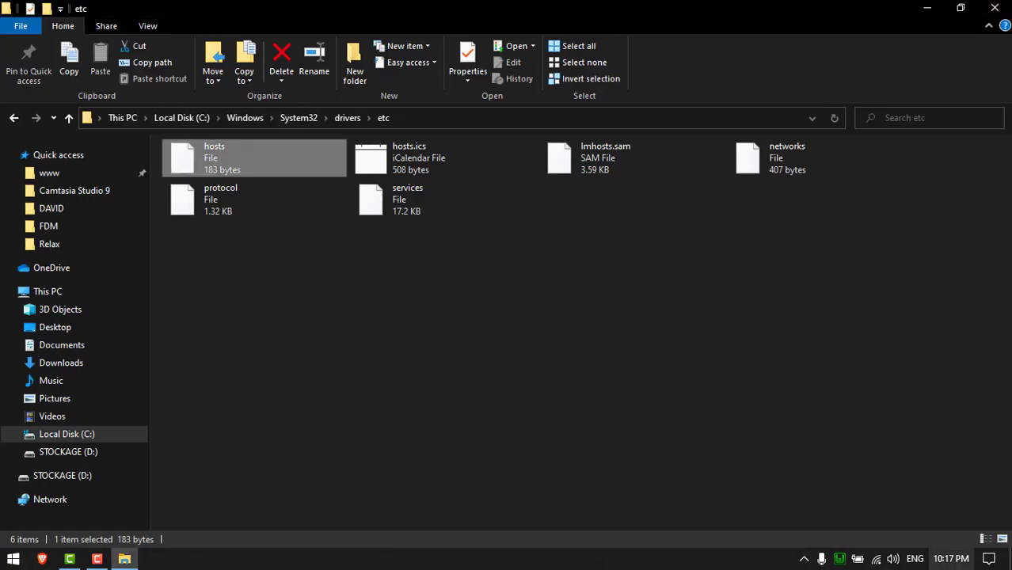
Open the localhost homepage from Wampserver's virtual hosts and follow its tuto.local link to check the page.
click(841, 560)
click(841, 560)
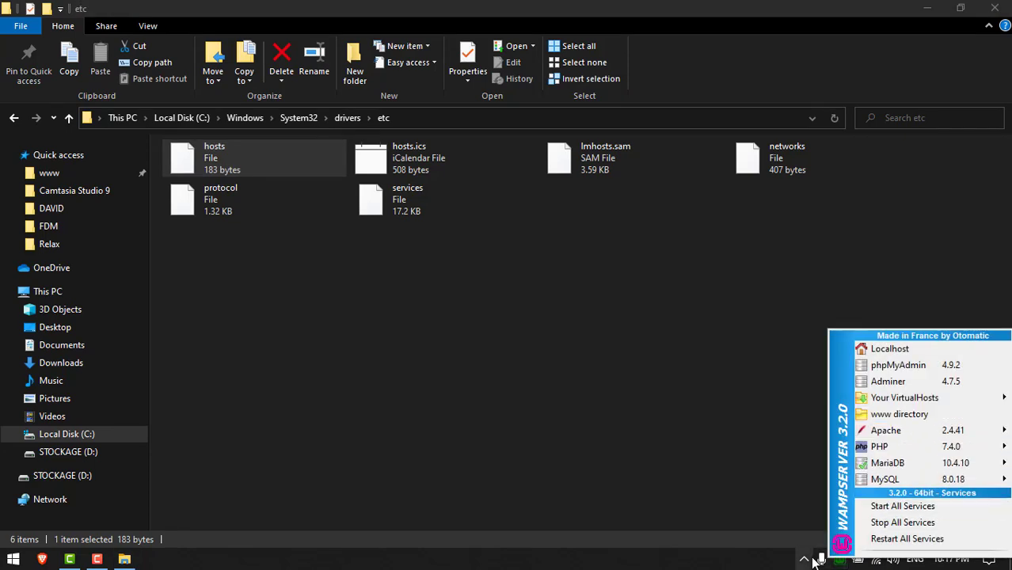
mouse_move(911, 401)
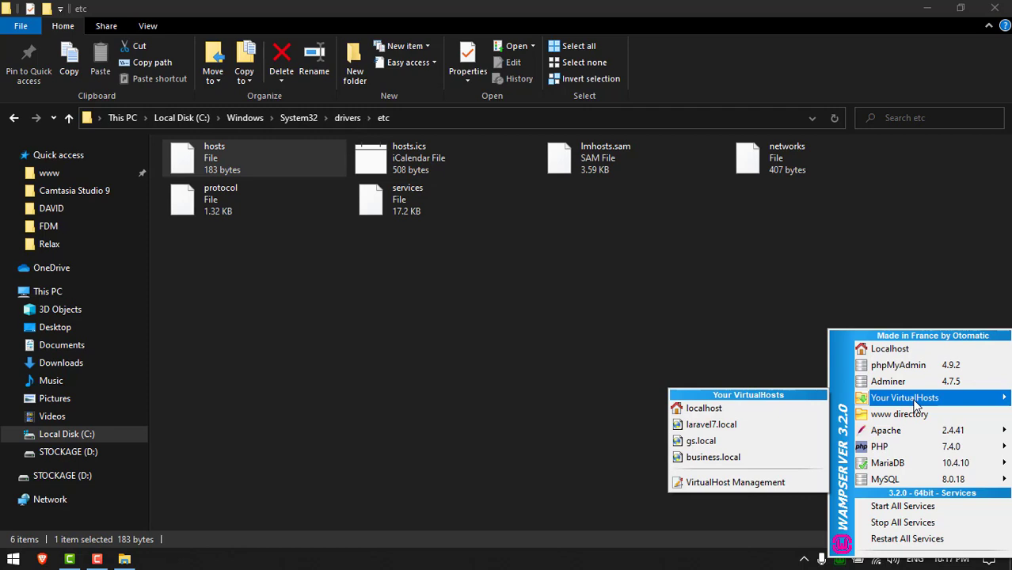
click(689, 409)
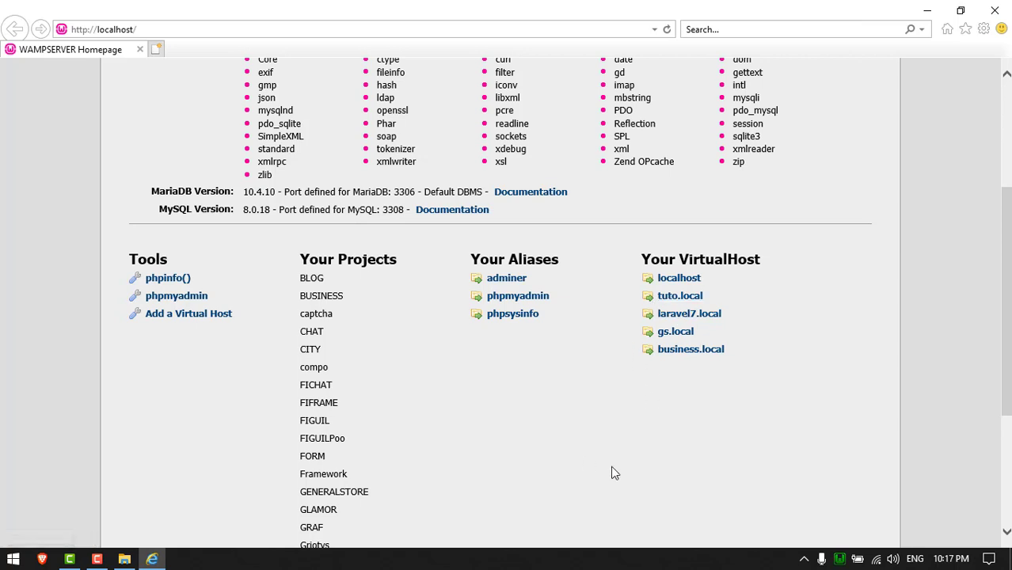
click(675, 295)
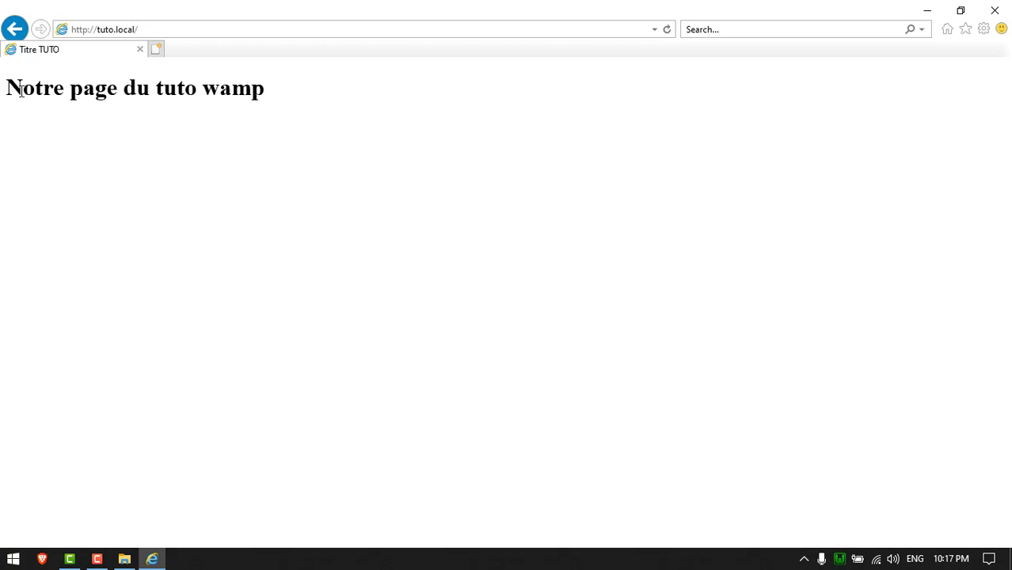
drag(61, 51, 175, 49)
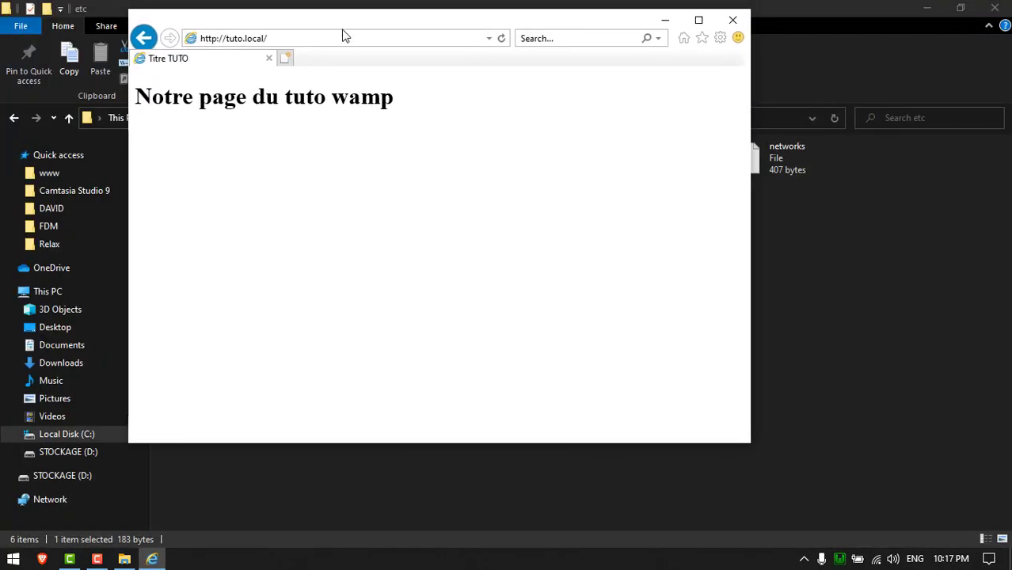
double_click(343, 25)
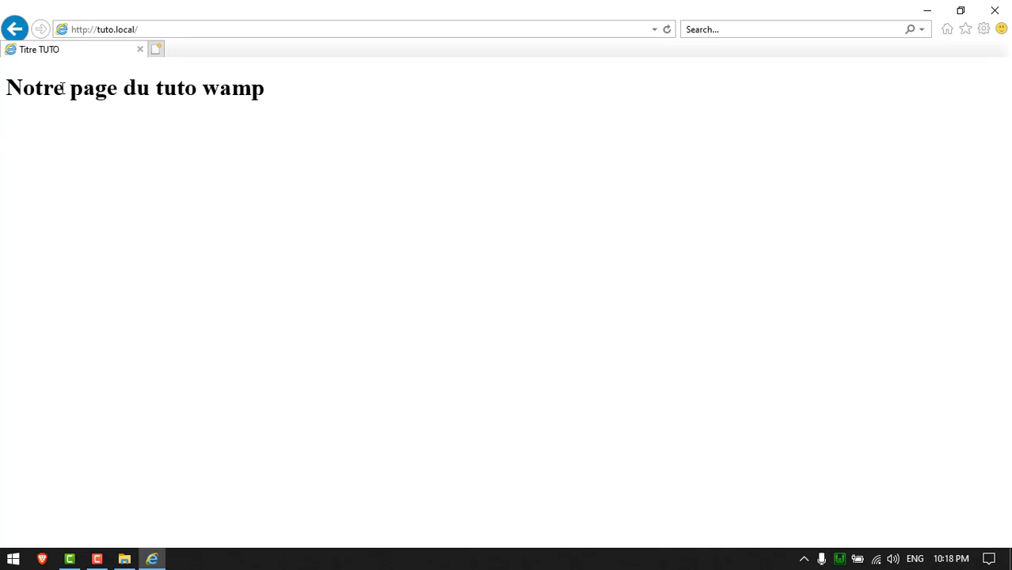
Launch Firefox Developer Edition and load tuto.local to check the page there.
key(super+s)
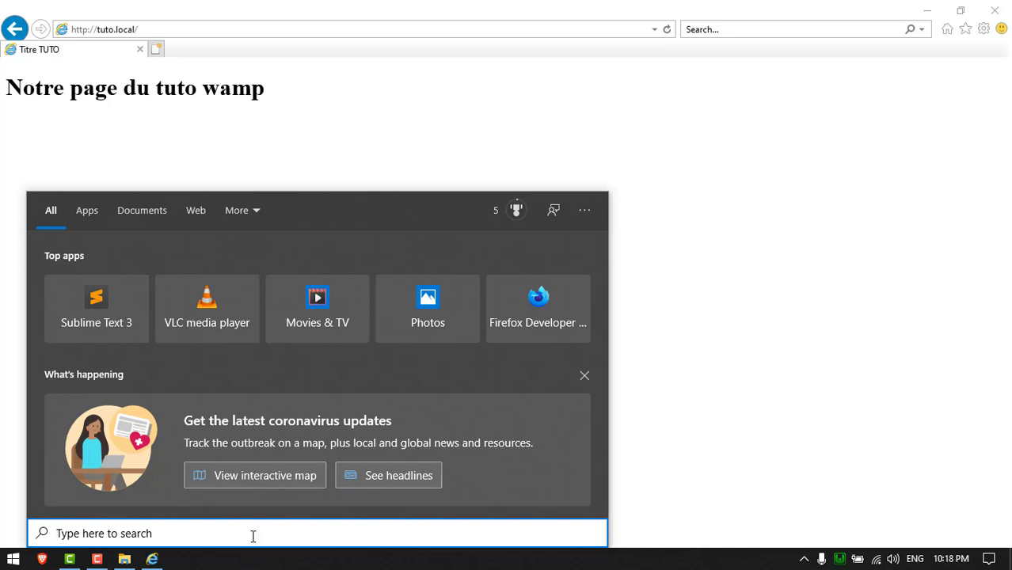
text(fir)
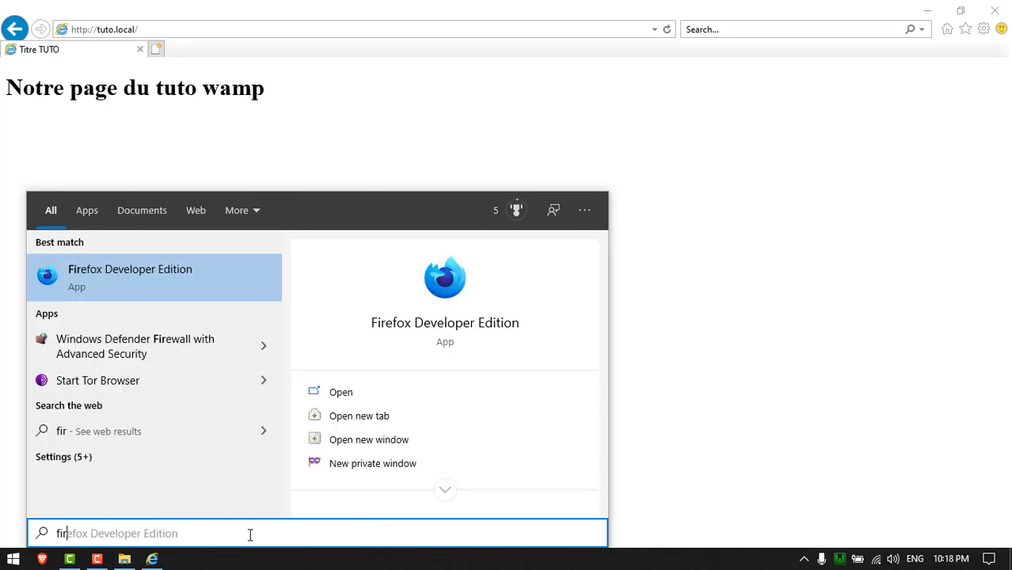
key(Return)
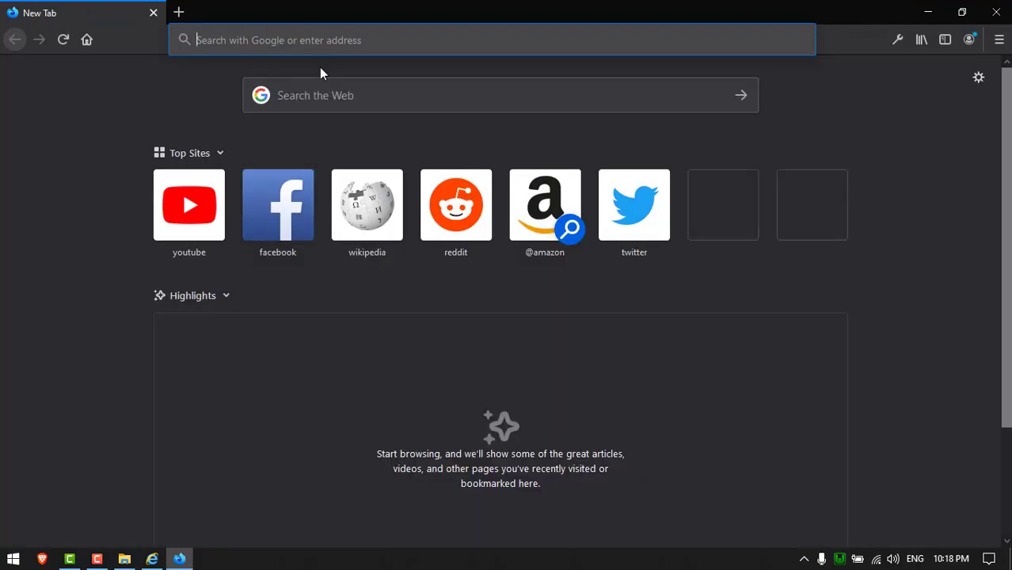
text(tutol)
key(BackSpace)
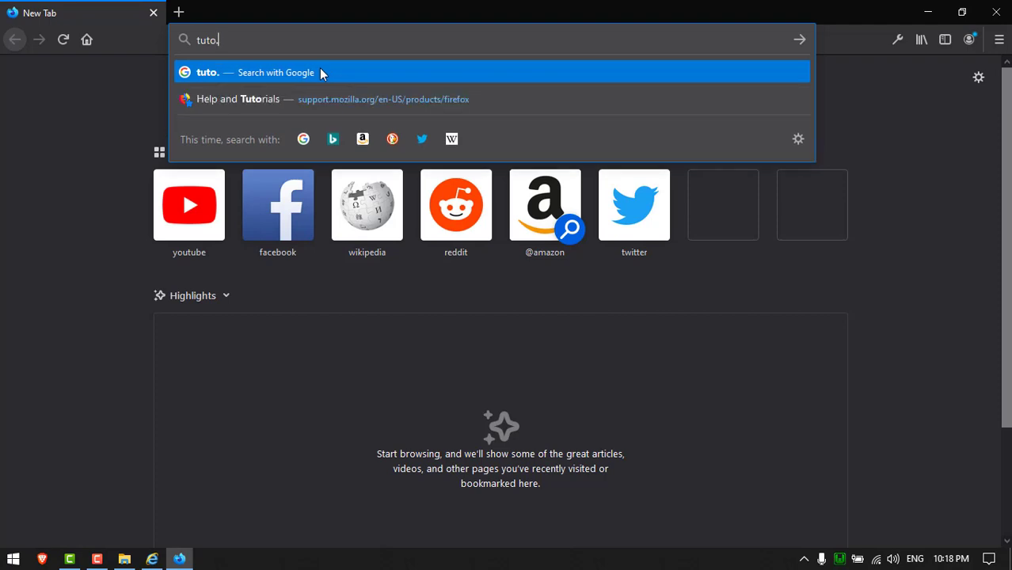
text(.local)
key(Return)
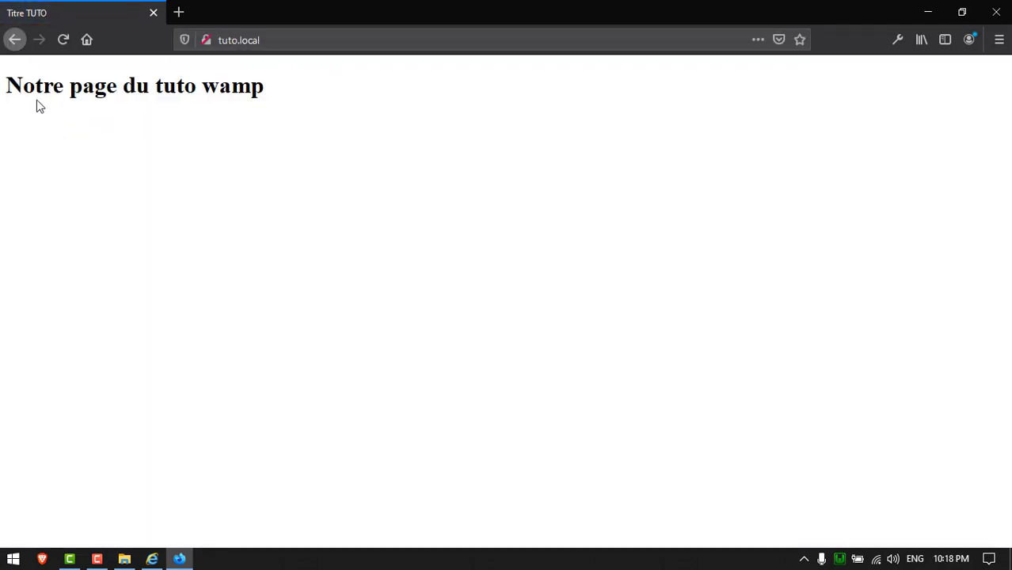
drag(321, 111, 2, 113)
click(235, 186)
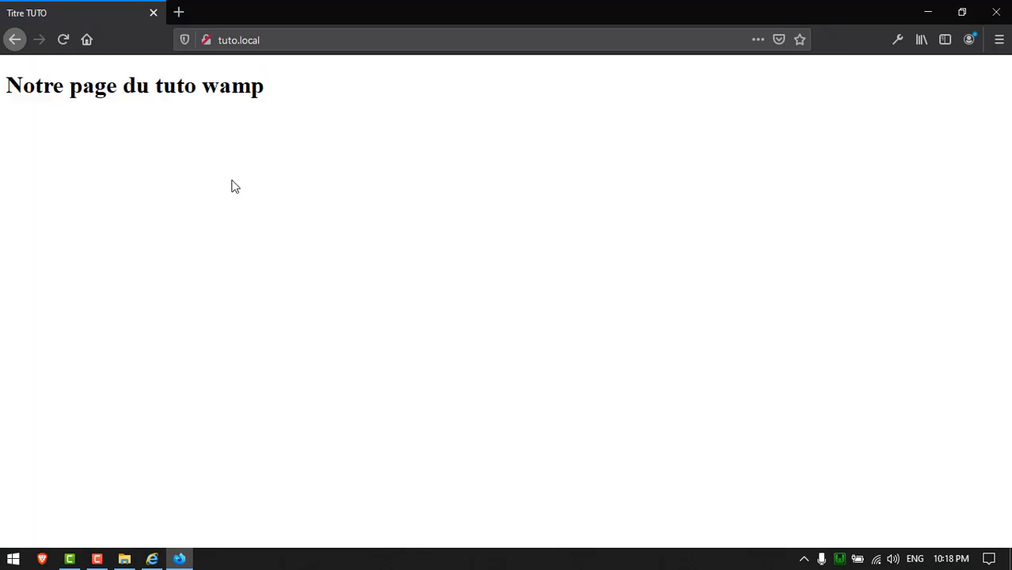